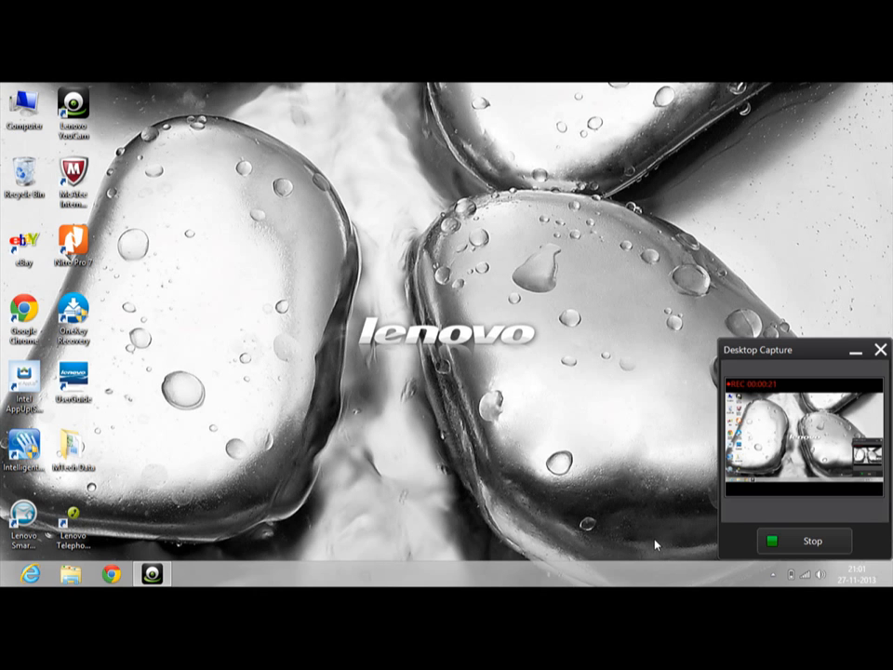
# Launch full_install from LENOVO (D:) > Software > Tally Erp, then close the Explorer window
pyautogui.click(21, 105)
pyautogui.doubleClick(20, 105)
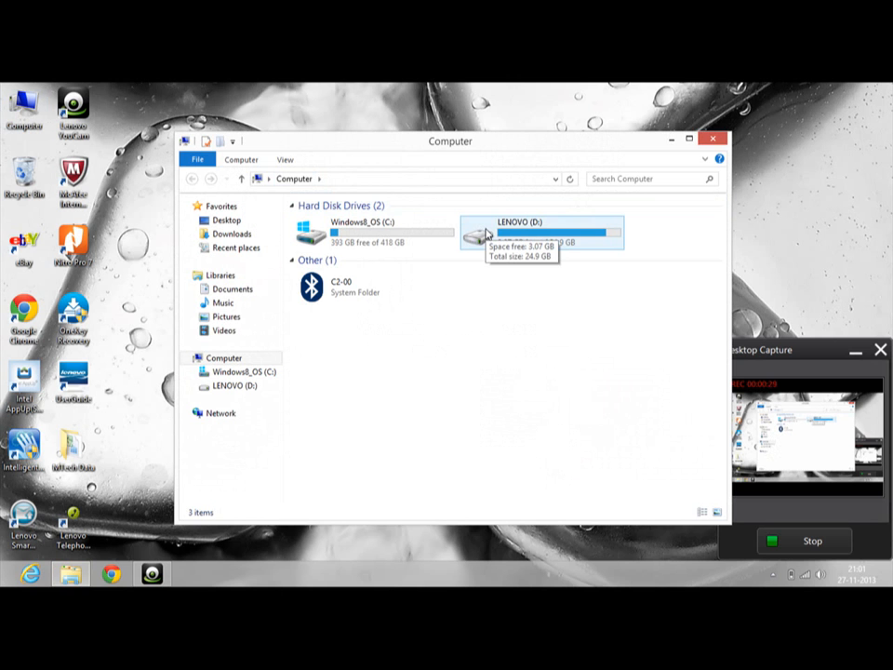
pyautogui.doubleClick(487, 234)
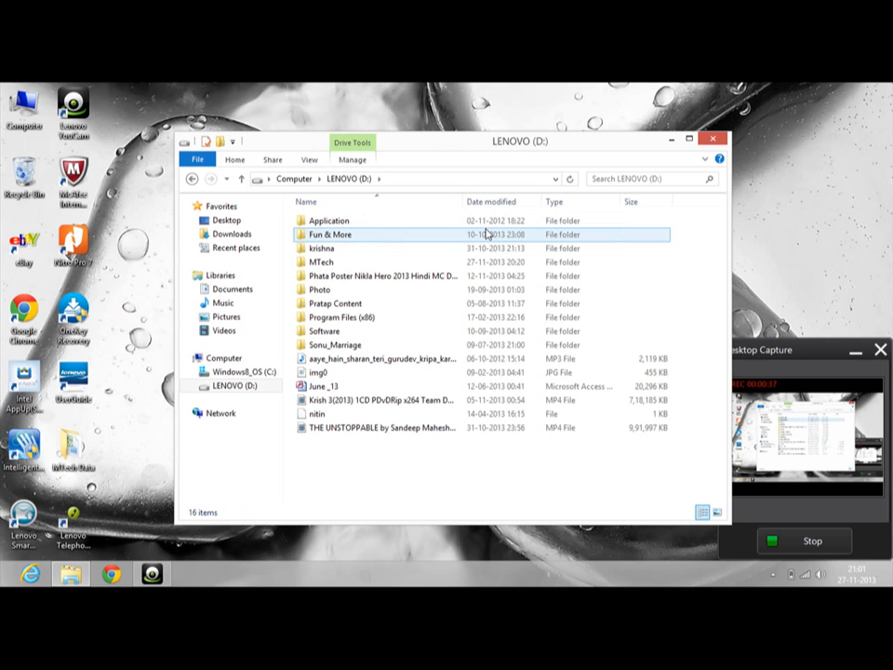
pyautogui.click(359, 334)
pyautogui.doubleClick(360, 335)
pyautogui.click(354, 346)
pyautogui.doubleClick(354, 346)
pyautogui.doubleClick(338, 229)
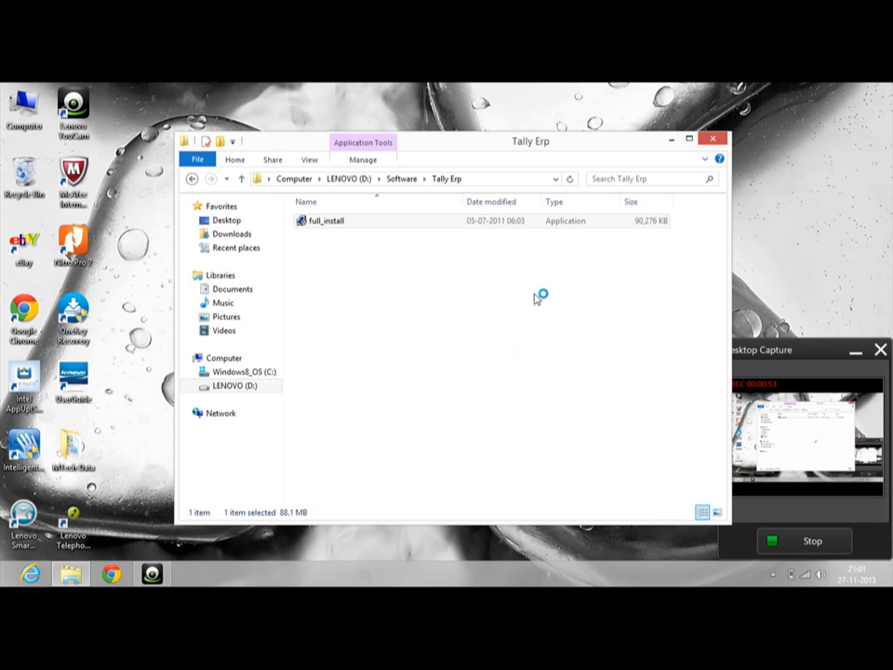
pyautogui.click(711, 139)
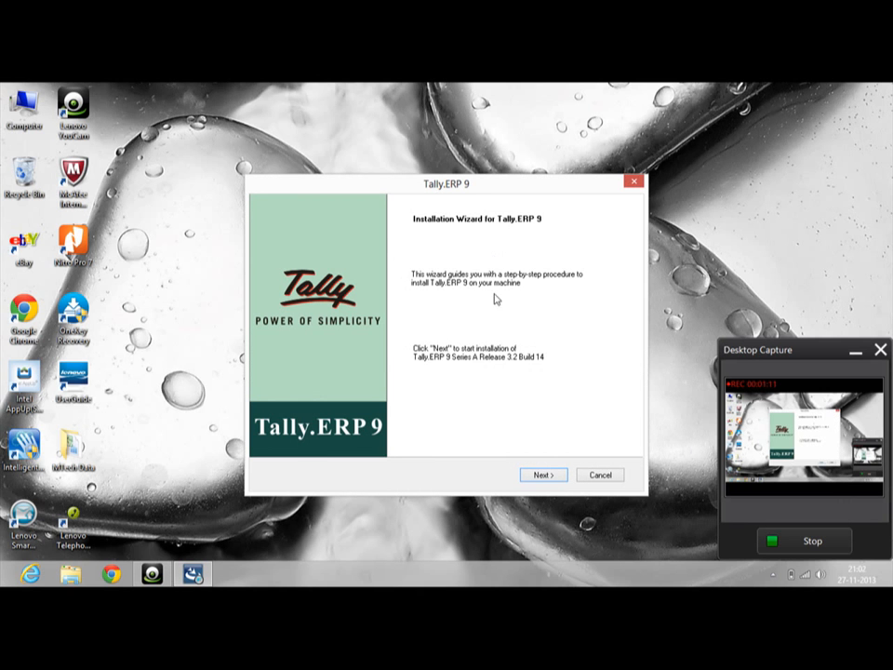
# Install as Single User with default directories, India/SAARC and English, confirming the warning
pyautogui.click(543, 476)
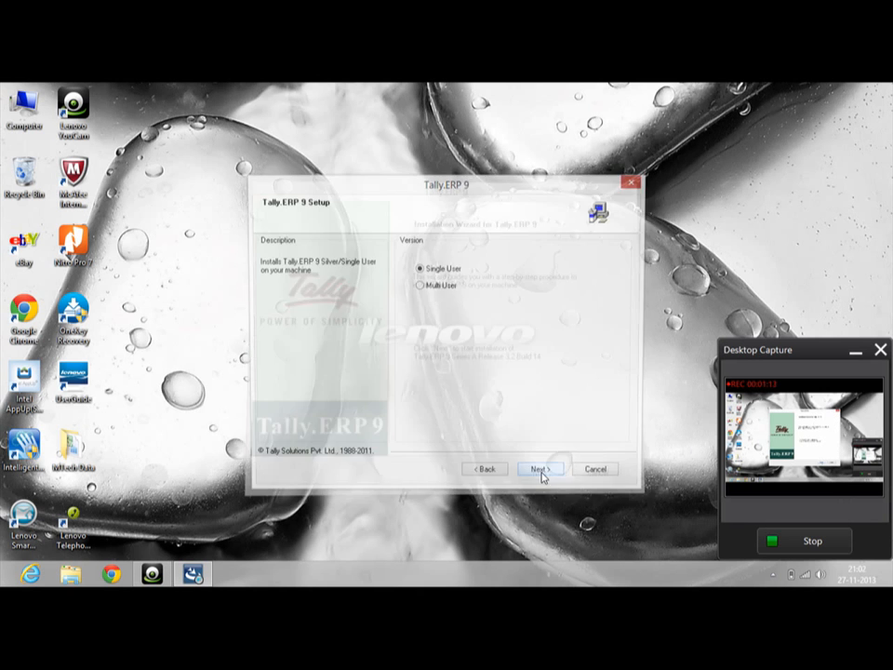
pyautogui.click(542, 476)
pyautogui.click(542, 476)
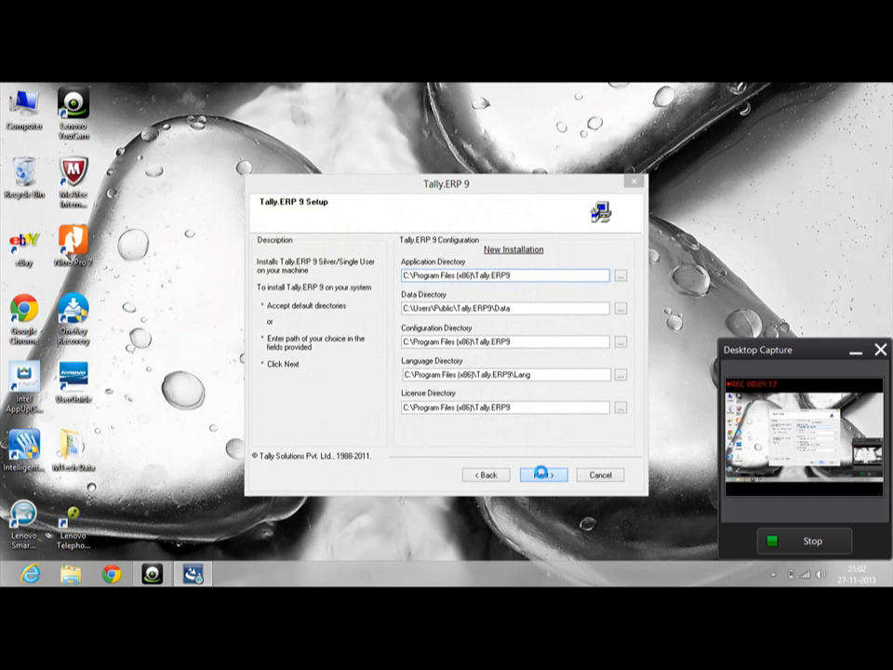
pyautogui.click(518, 375)
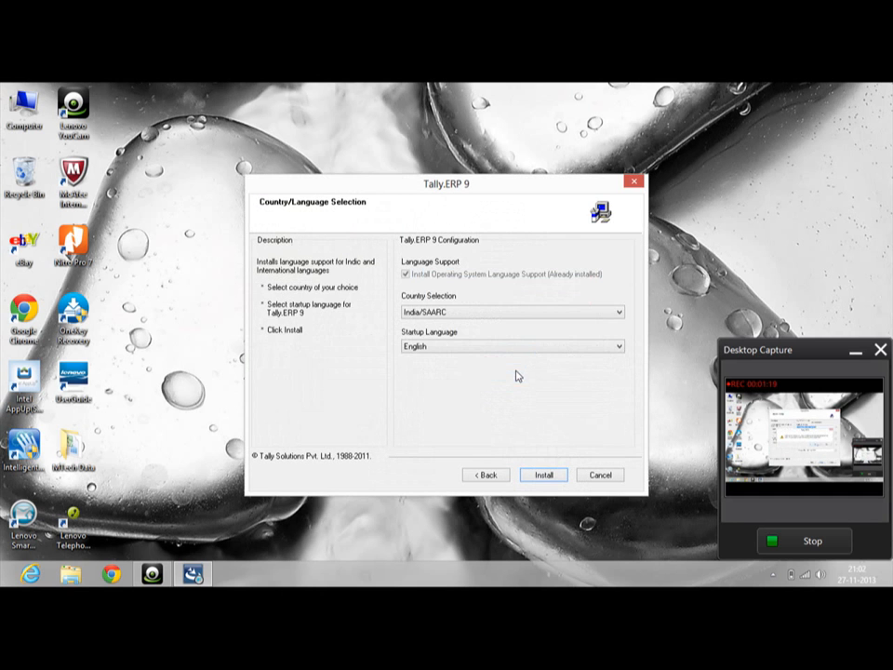
pyautogui.click(545, 478)
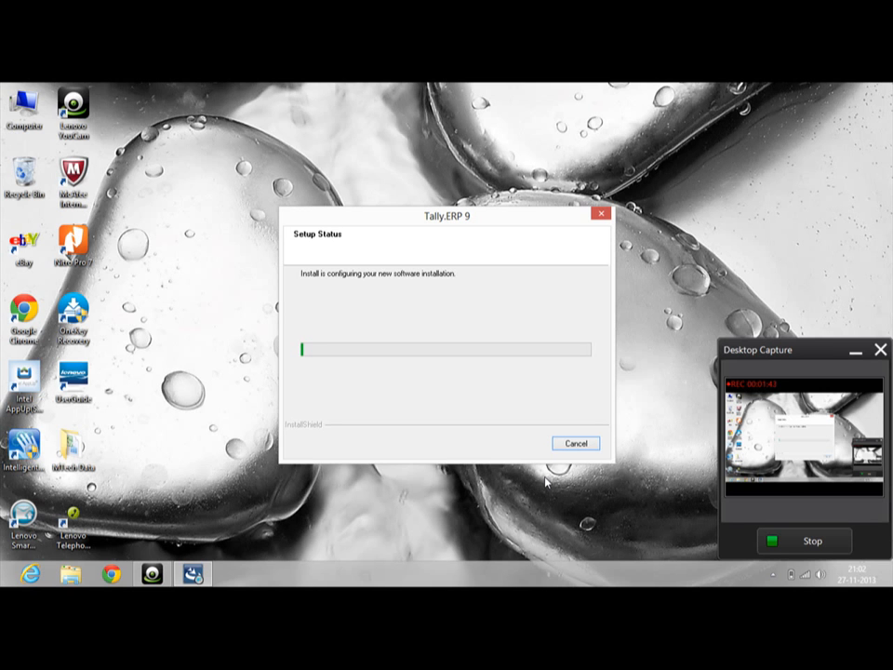
# Refresh the desktop, then finish the installer with Launch Tally.ERP 9 checked
pyautogui.rightClick(258, 151)
pyautogui.click(270, 176)
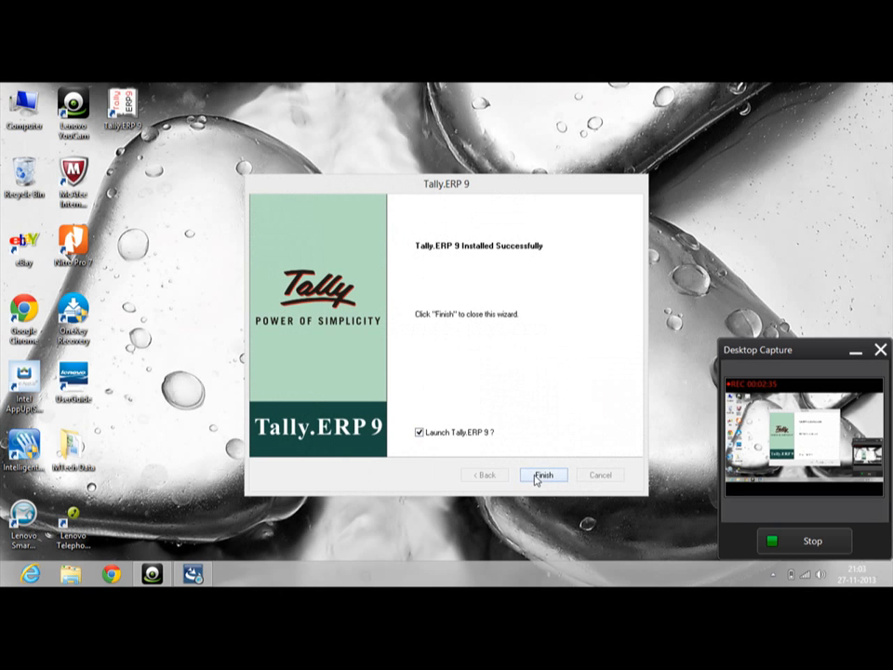
pyautogui.click(543, 474)
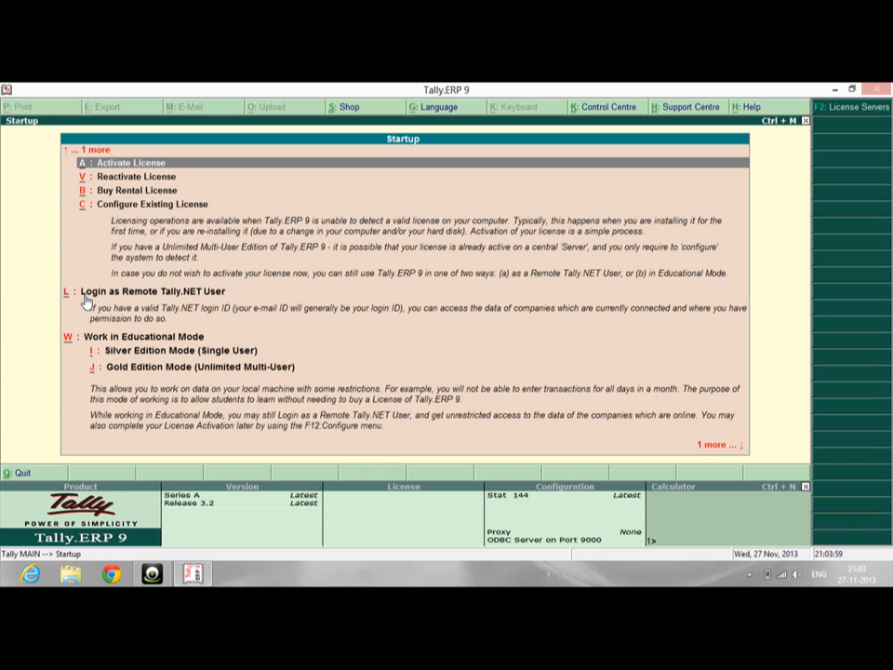
# Start Tally in Educational Mode as Silver Edition (Single User)
pyautogui.press('Down')
pyautogui.press('Down')
pyautogui.press('Down')
pyautogui.press('Down')
pyautogui.press('Down')
pyautogui.press('Down')
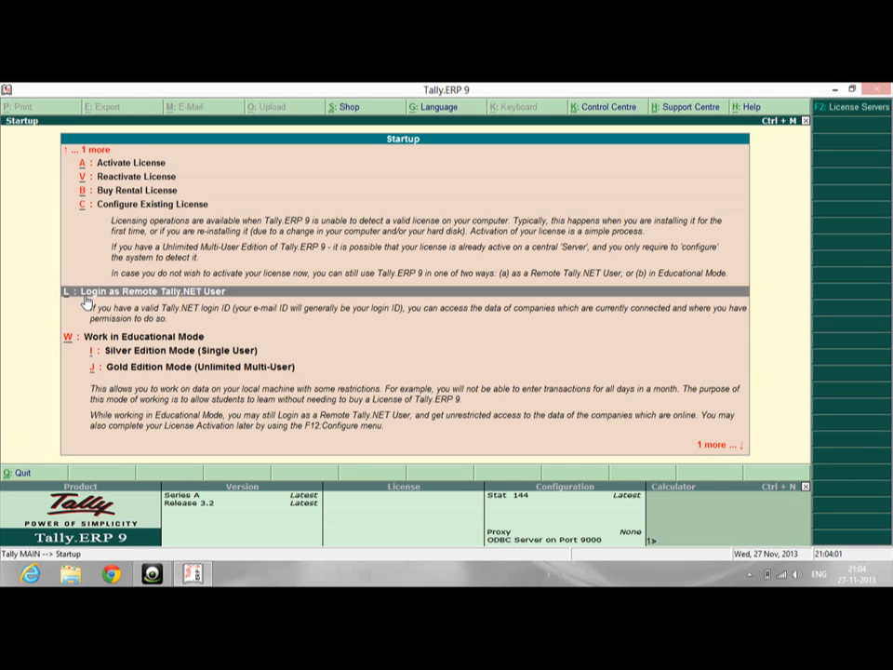
pyautogui.press('Up')
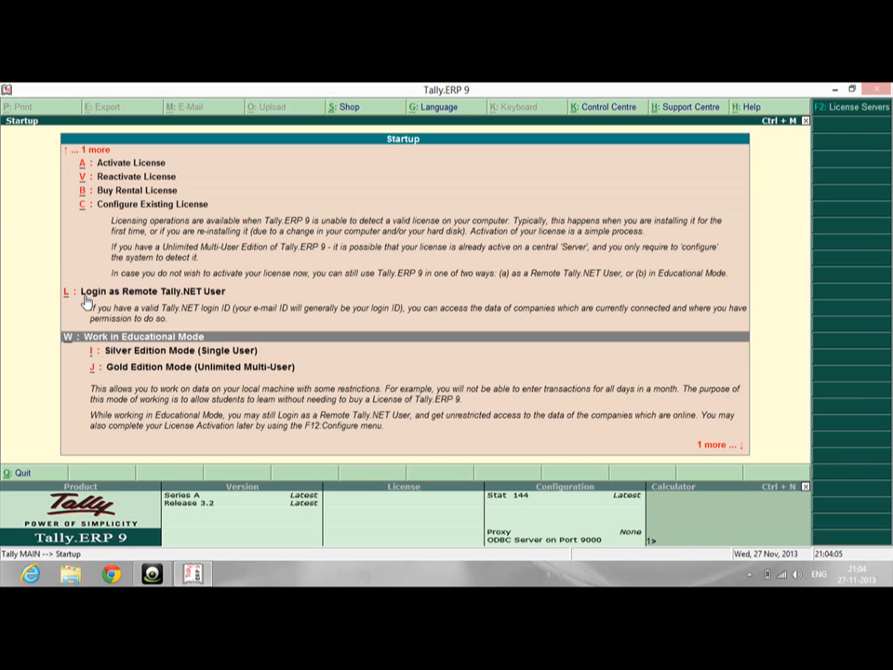
pyautogui.press('Down')
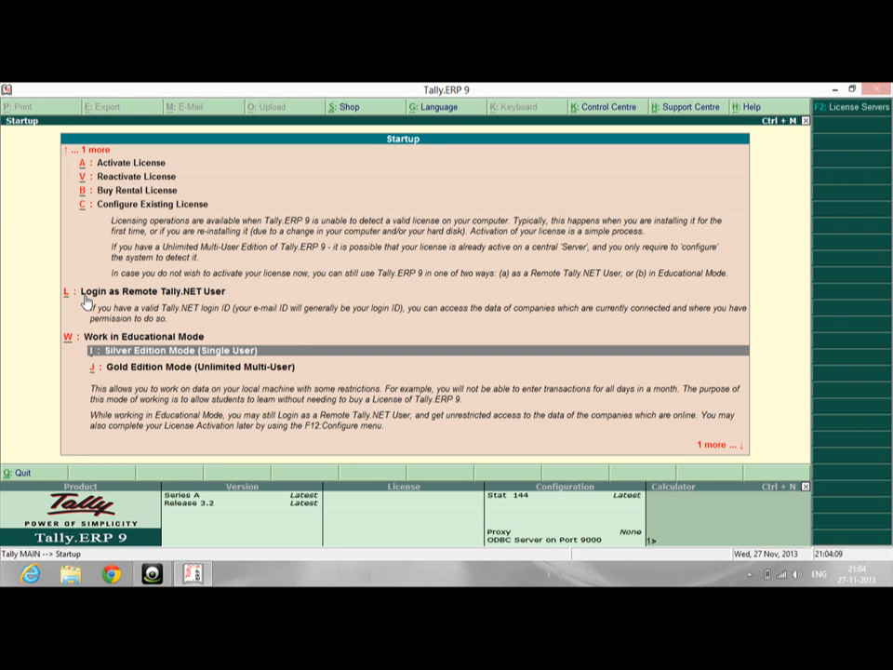
pyautogui.press('Return')
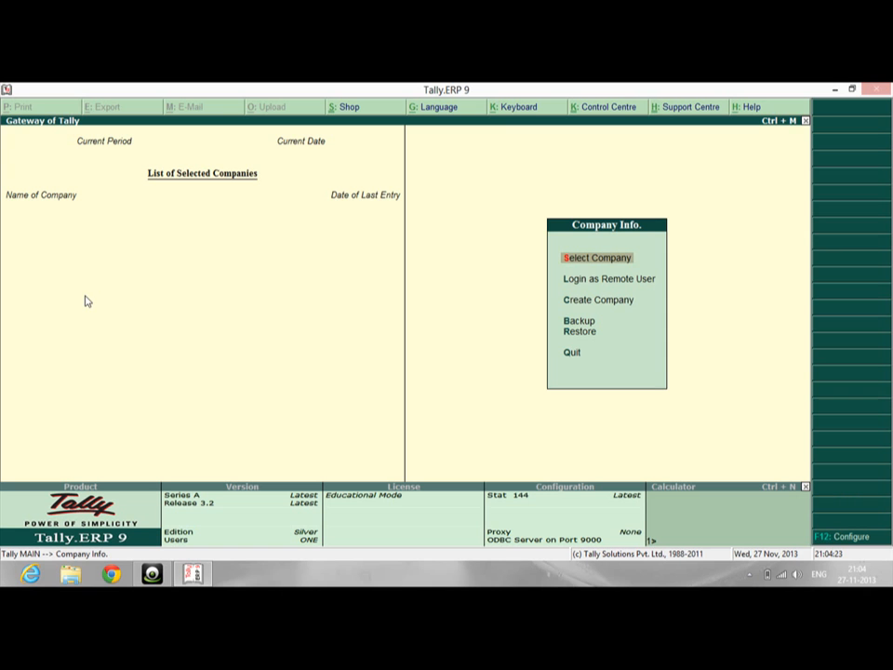
# Create a company named MTech Computer Education and enter its two-line address
pyautogui.press('Down')
pyautogui.press('Down')
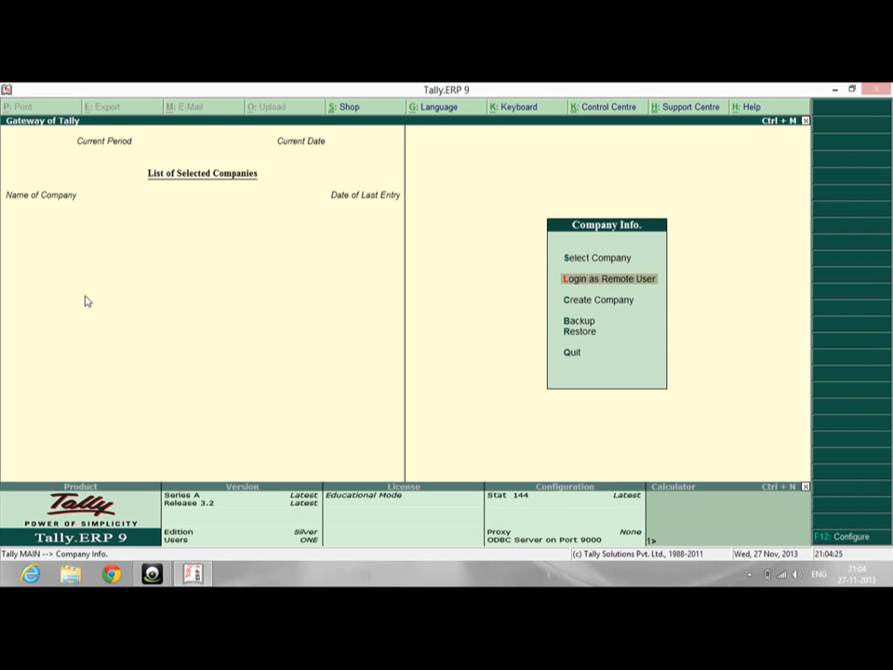
pyautogui.press('Return')
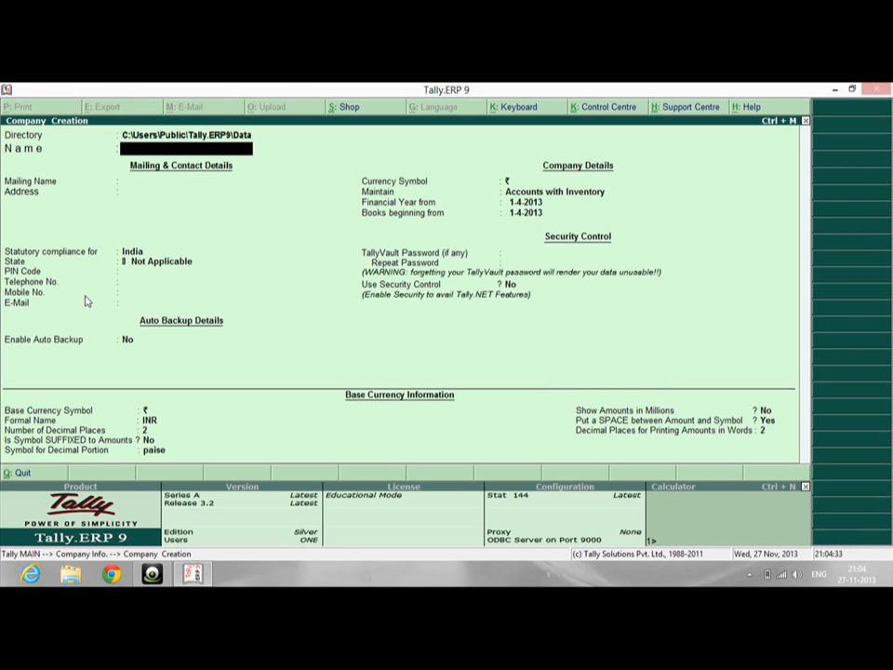
pyautogui.write('MTech Computer Education')
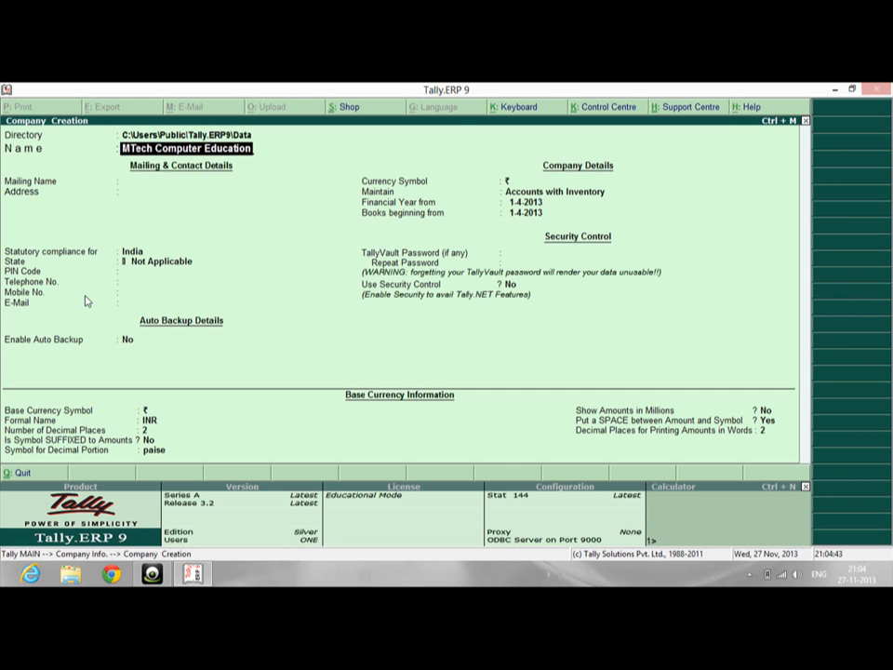
pyautogui.press('Return')
pyautogui.press('Return')
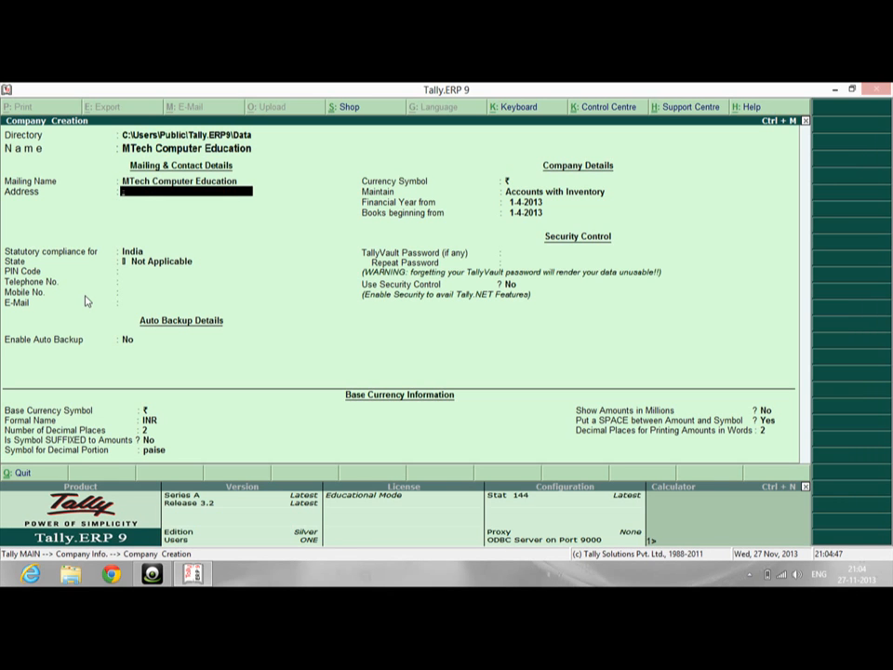
pyautogui.write('Zaitoon Market Kaziwara Sikandrabad')
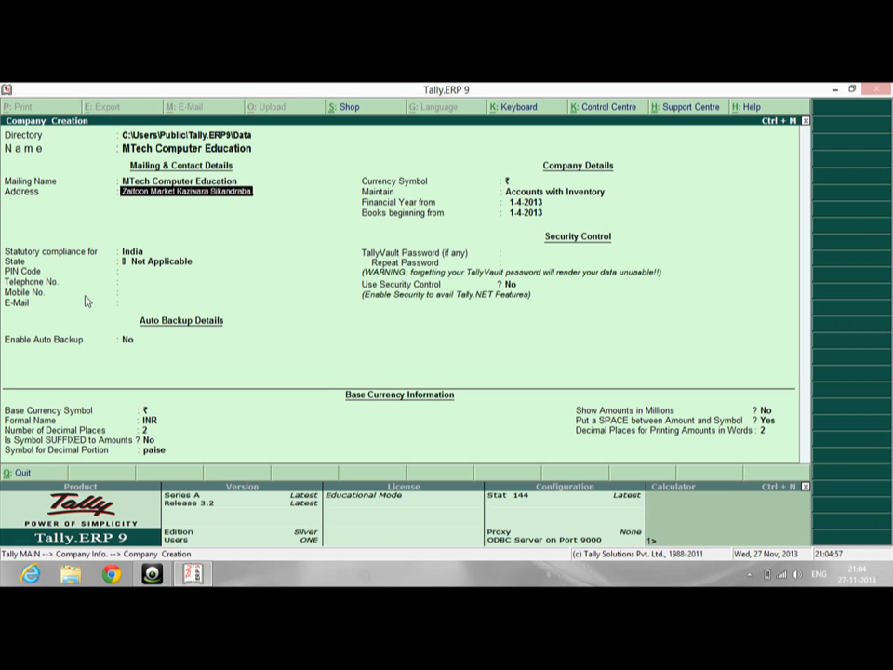
pyautogui.press('Return')
pyautogui.write('Bul')
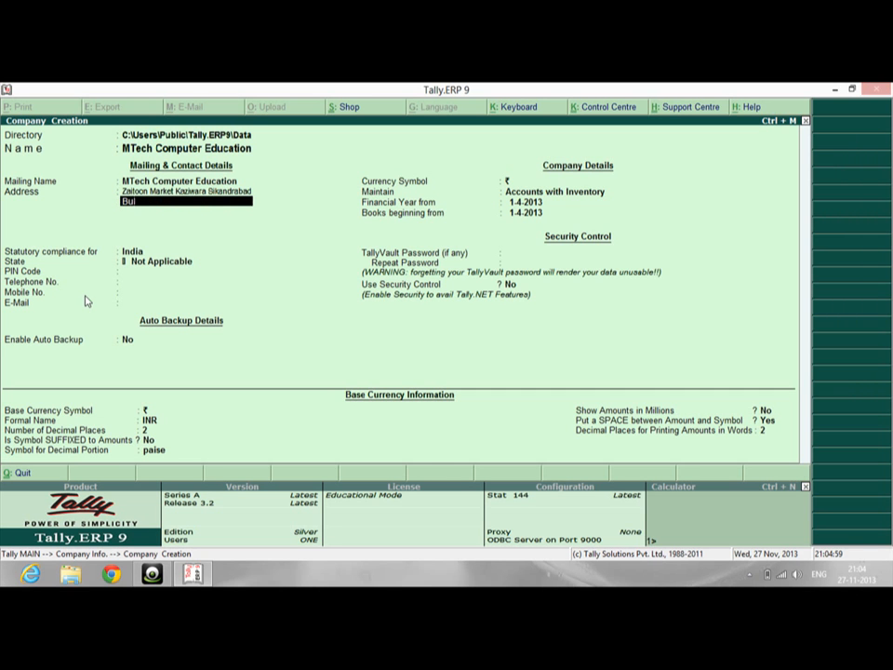
pyautogui.write('andshahr')
# Append the road name to the first address line and set the state to Uttar Pradesh
pyautogui.press('Up')
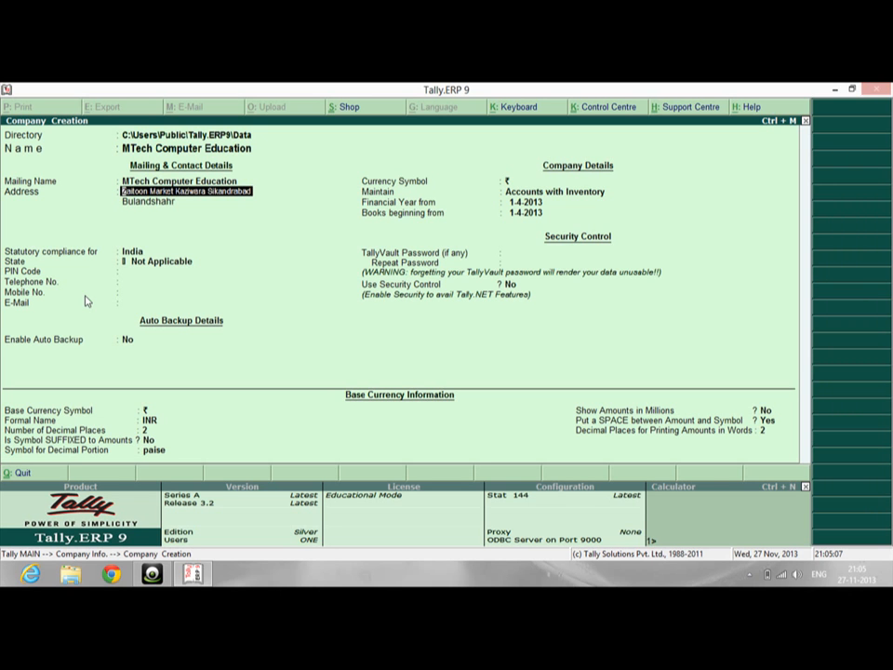
pyautogui.press('Right')
pyautogui.press('Right')
pyautogui.press('Right')
pyautogui.press('Right')
pyautogui.press('Right')
pyautogui.press('Right')
pyautogui.press('Right')
pyautogui.press('Right')
pyautogui.press('Right')
pyautogui.press('Right')
pyautogui.press('Right')
pyautogui.press('Right')
pyautogui.press('Right')
pyautogui.press('Right')
pyautogui.write(',G.T ')
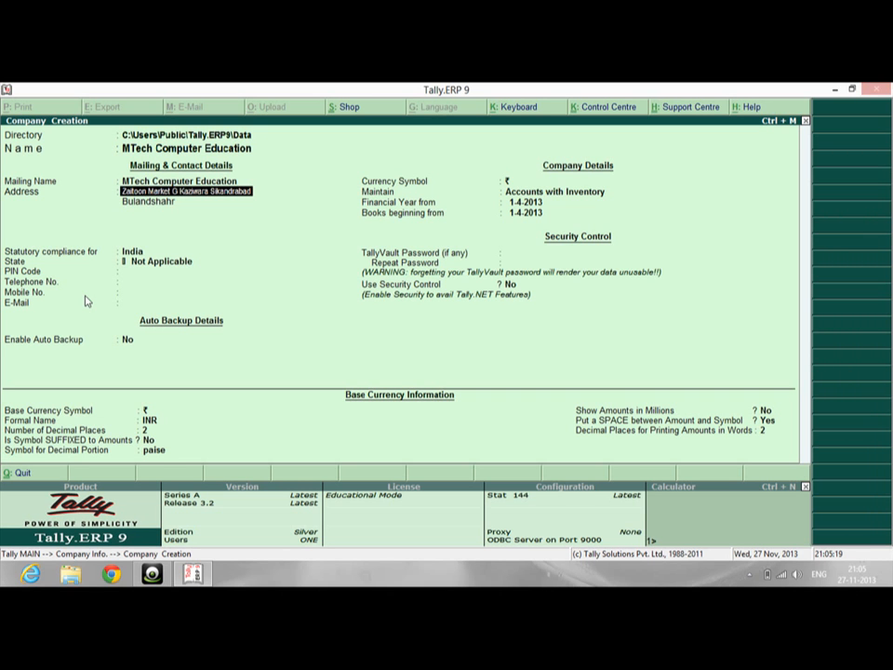
pyautogui.write('. Road')
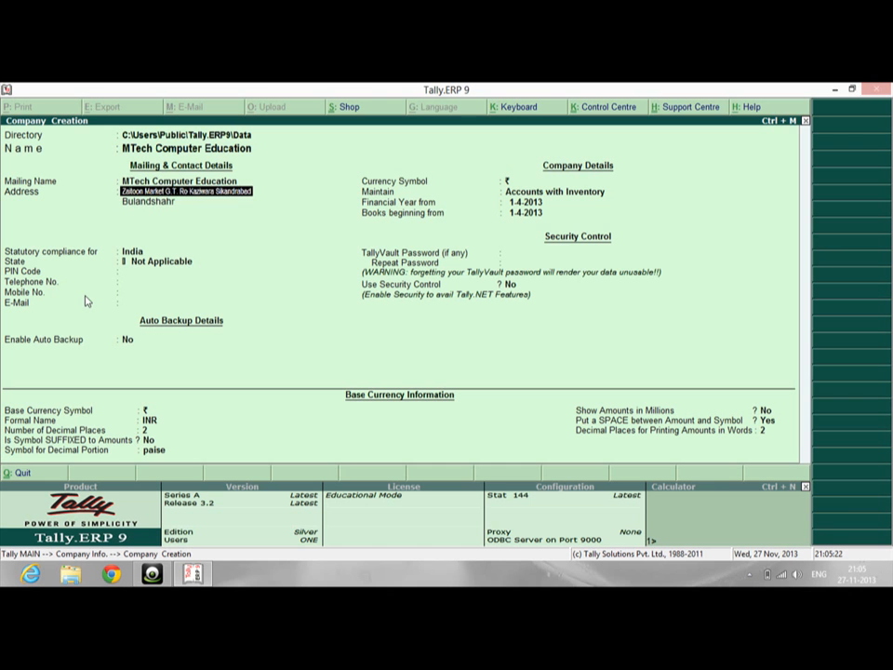
pyautogui.press('Return')
pyautogui.press('Return')
pyautogui.press('Return')
pyautogui.press('Return')
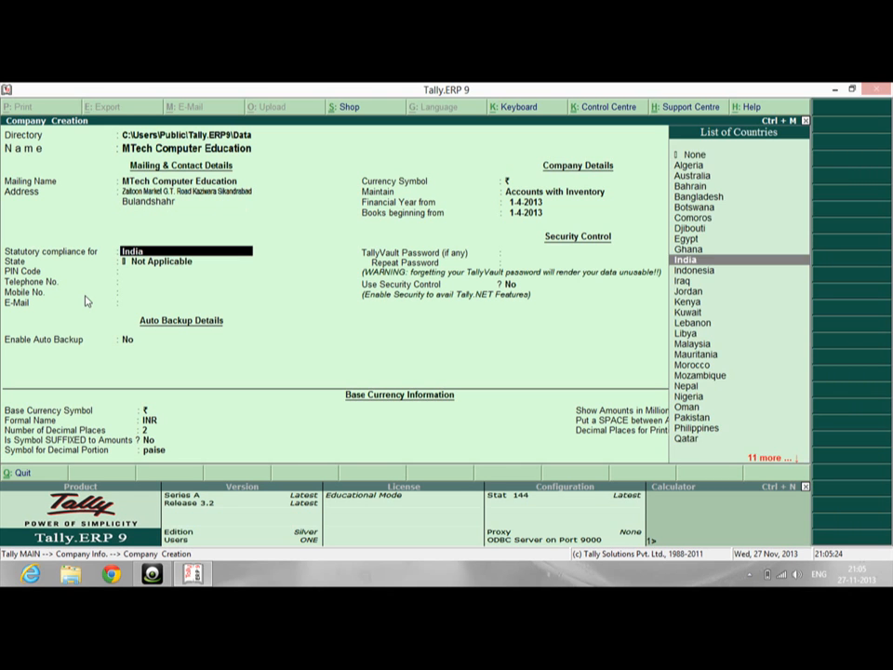
pyautogui.write('U')
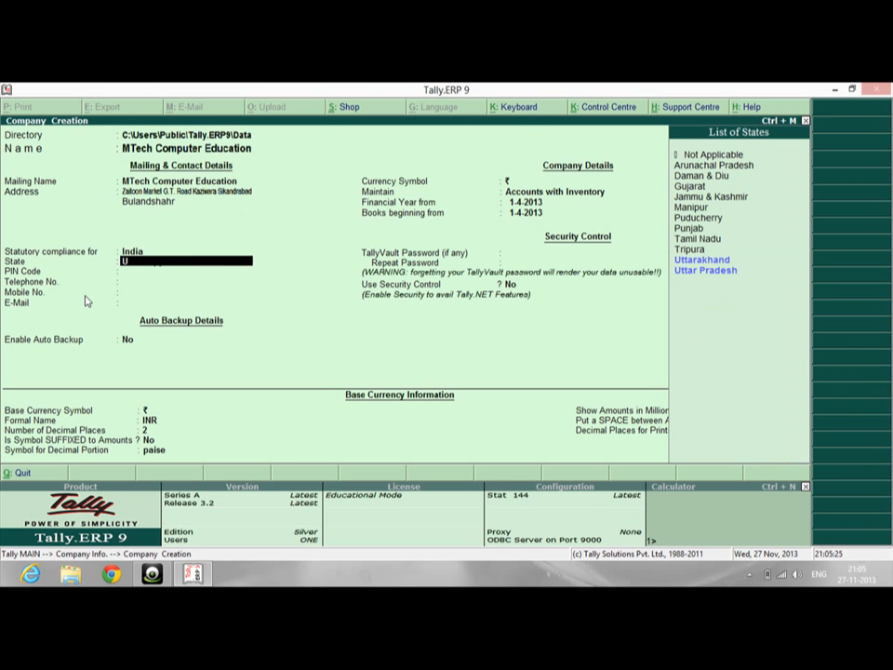
pyautogui.press('Down')
pyautogui.press('Return')
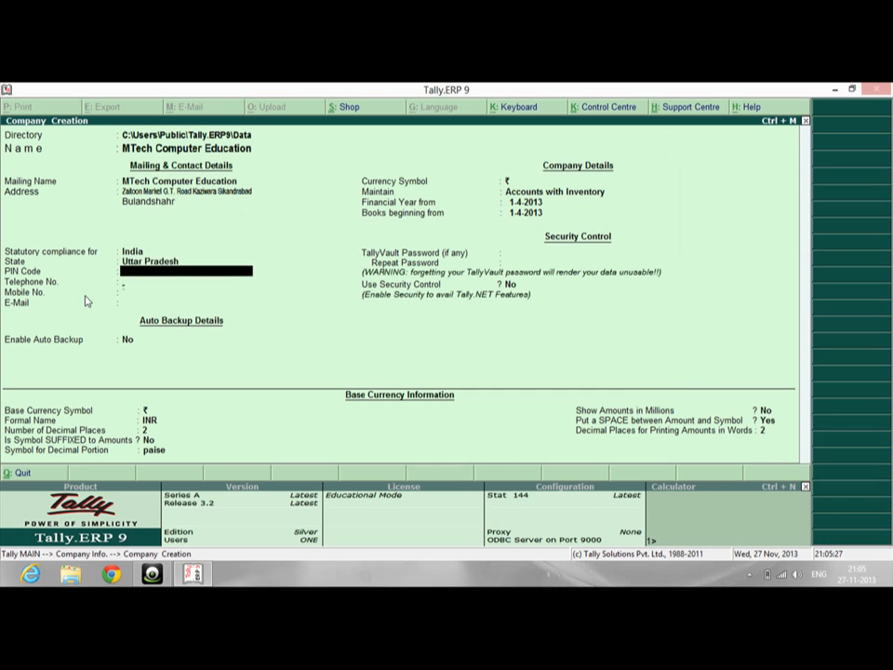
pyautogui.press('Return')
pyautogui.press('Return')
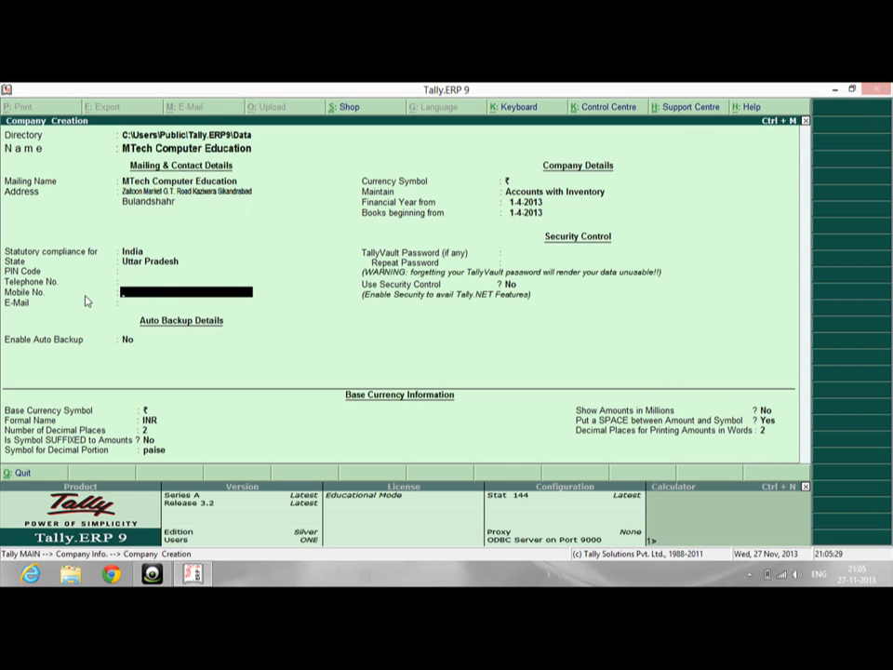
pyautogui.press('Return')
pyautogui.press('Return')
pyautogui.press('Return')
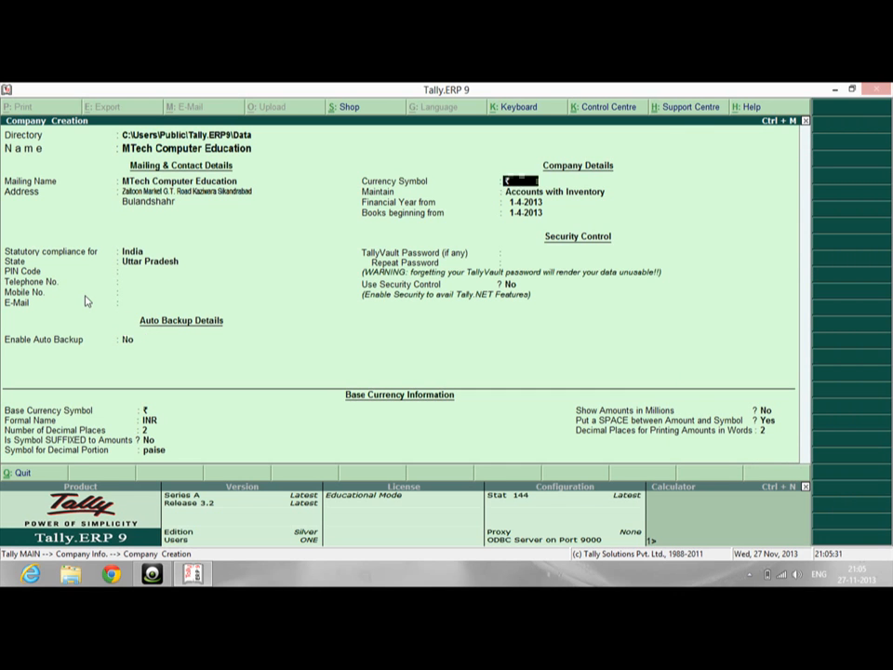
# Keep Maintain as Accounts with Inventory and accept the currency and financial-year defaults
pyautogui.press('Return')
pyautogui.press('Up')
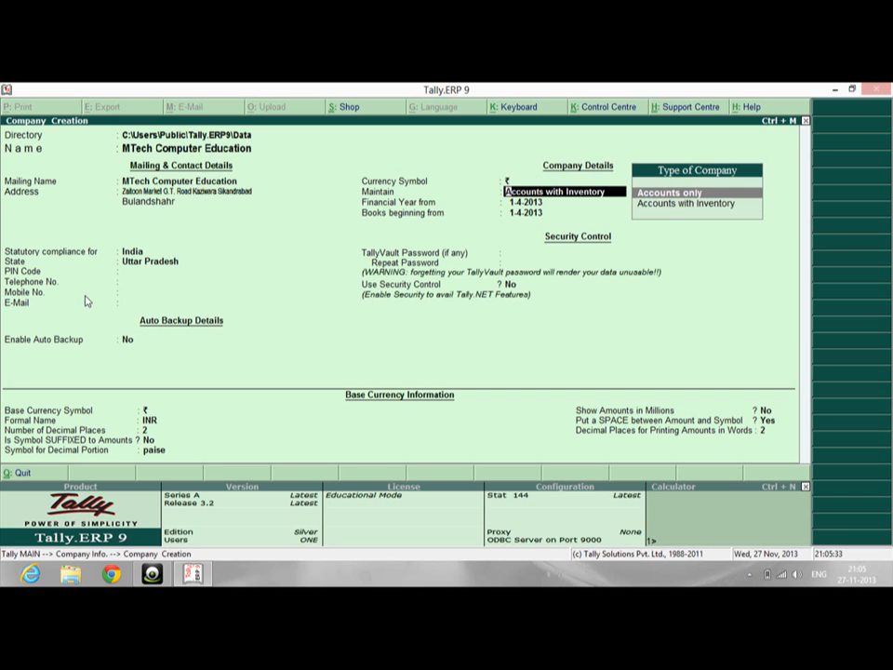
pyautogui.press('Down')
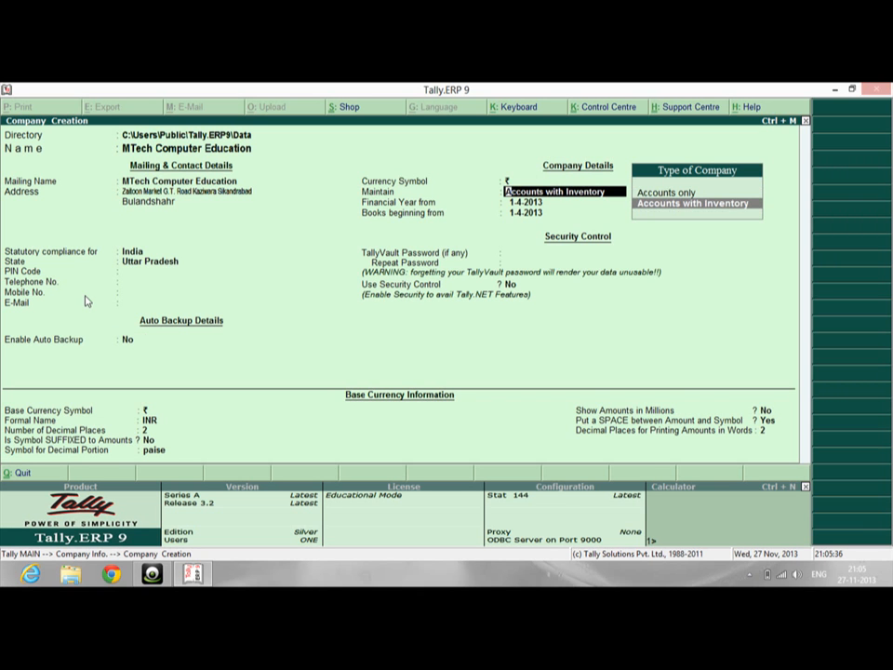
pyautogui.press('BackSpace')
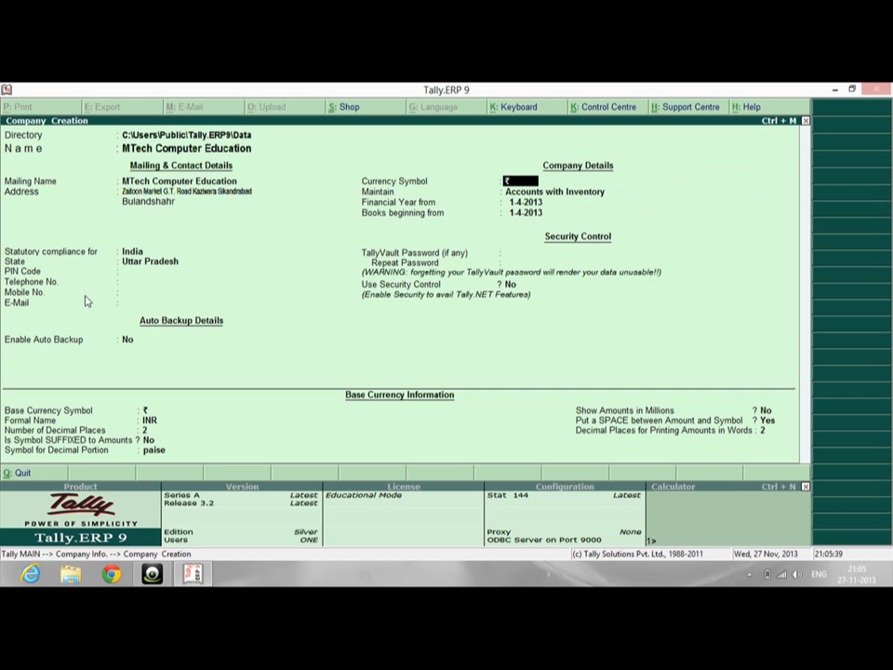
pyautogui.press('Return')
pyautogui.press('Return')
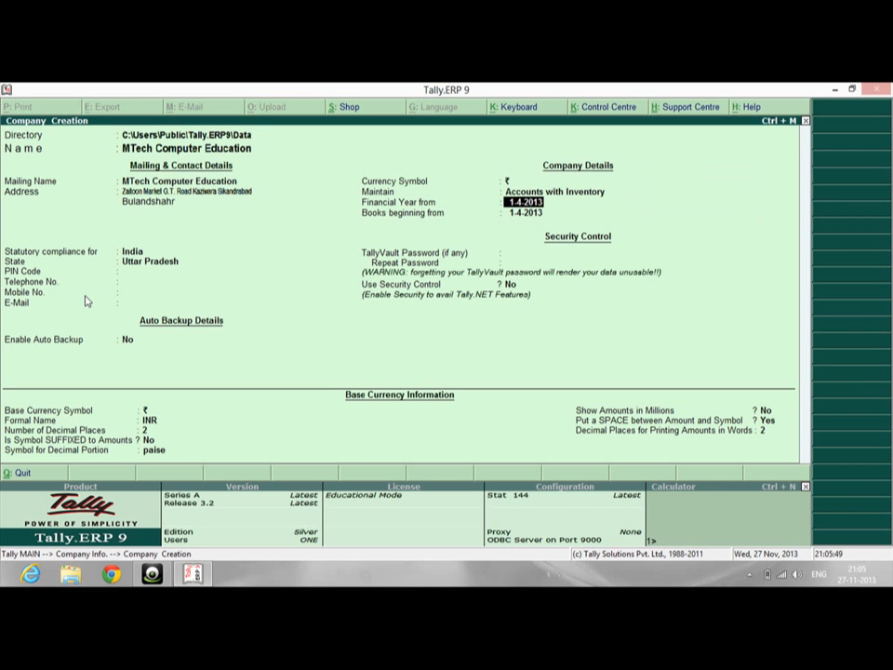
pyautogui.press('Return')
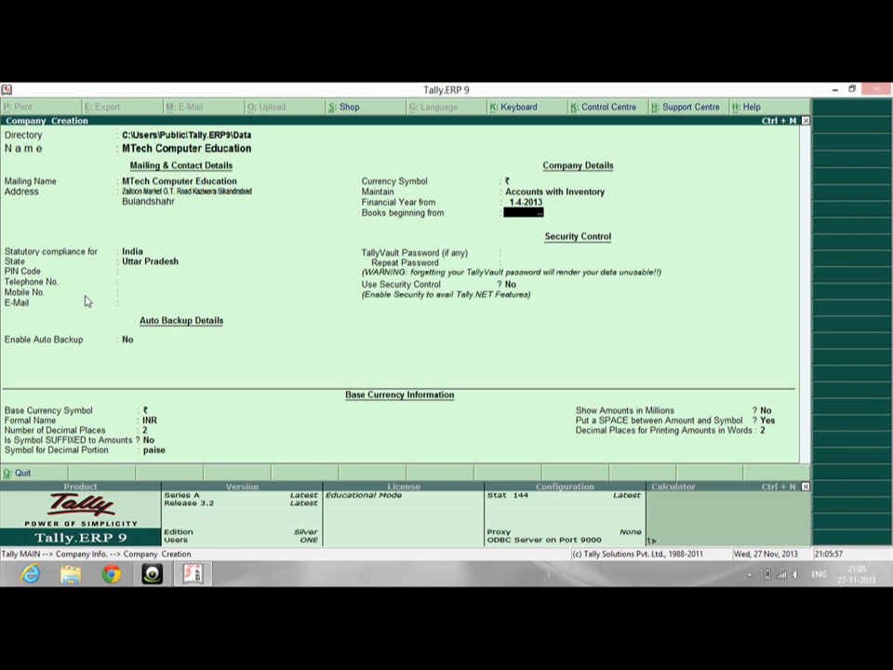
pyautogui.press('Escape')
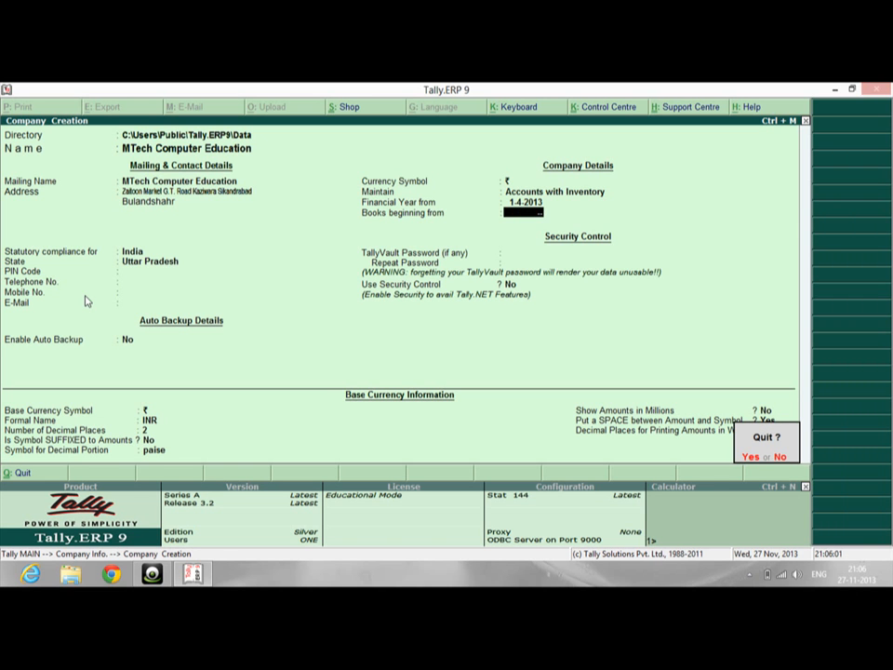
pyautogui.press('n')
pyautogui.press('Up')
pyautogui.press('Up')
pyautogui.press('Up')
pyautogui.press('Up')
pyautogui.press('Up')
pyautogui.press('Up')
pyautogui.press('Up')
pyautogui.press('Up')
pyautogui.press('Up')
pyautogui.press('Up')
pyautogui.press('Up')
pyautogui.press('Up')
pyautogui.press('Return')
pyautogui.press('Return')
pyautogui.press('Return')
pyautogui.press('Return')
pyautogui.press('Return')
pyautogui.press('Return')
pyautogui.press('Return')
pyautogui.press('Return')
pyautogui.press('Return')
pyautogui.press('Return')
pyautogui.press('Return')
pyautogui.press('Return')
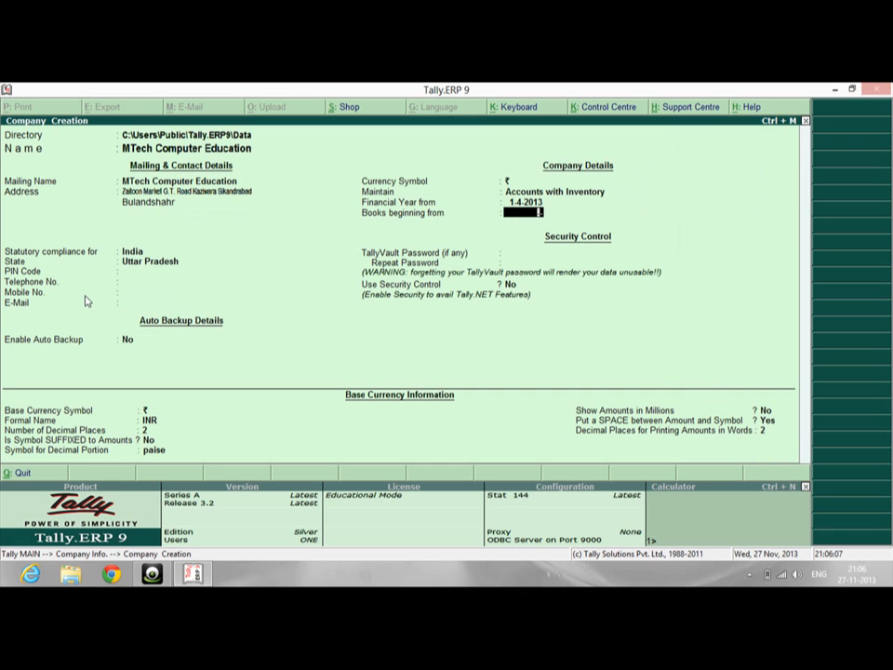
# Set Books beginning from to 1-4-2013 and save the company
pyautogui.write('28-11-13')
pyautogui.press('BackSpace')
pyautogui.press('BackSpace')
pyautogui.press('BackSpace')
pyautogui.press('BackSpace')
pyautogui.press('BackSpace')
pyautogui.press('BackSpace')
pyautogui.press('BackSpace')
pyautogui.press('BackSpace')
pyautogui.press('BackSpace')
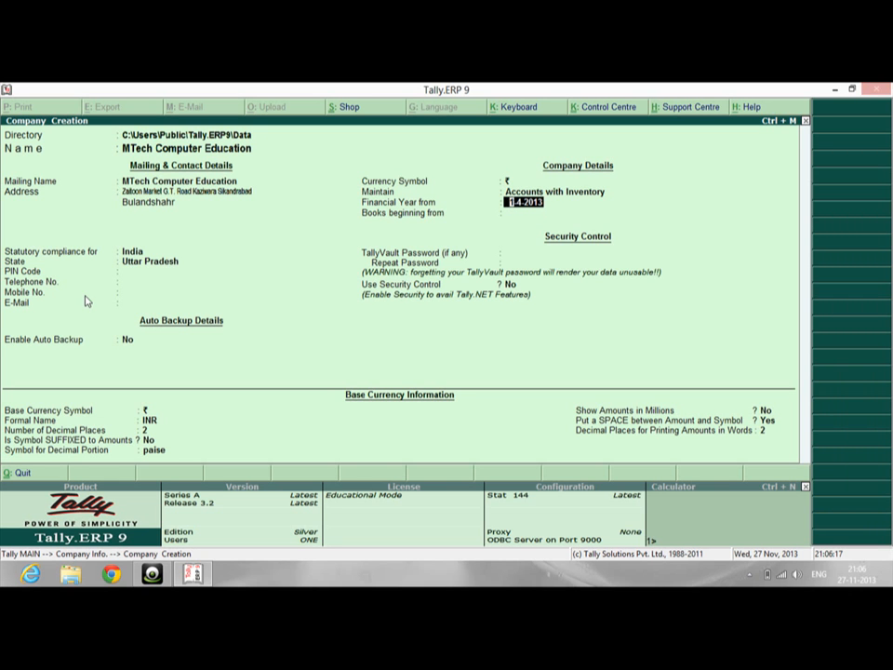
pyautogui.press('Return')
pyautogui.write('1-4-2012')
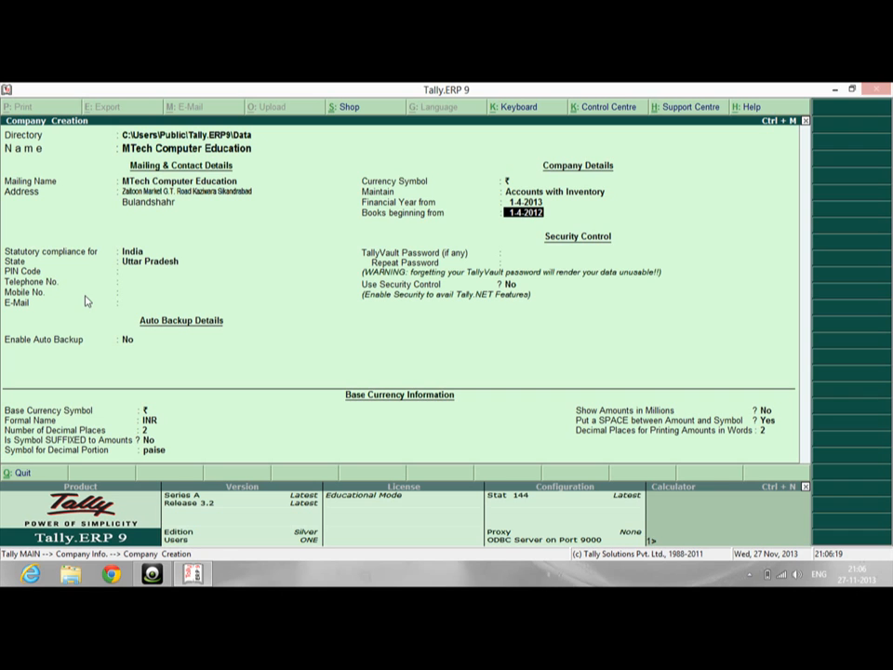
pyautogui.press('BackSpace')
pyautogui.write('3')
pyautogui.press('Return')
pyautogui.press('Return')
pyautogui.press('Return')
pyautogui.press('Return')
pyautogui.press('Return')
pyautogui.press('Return')
pyautogui.press('Return')
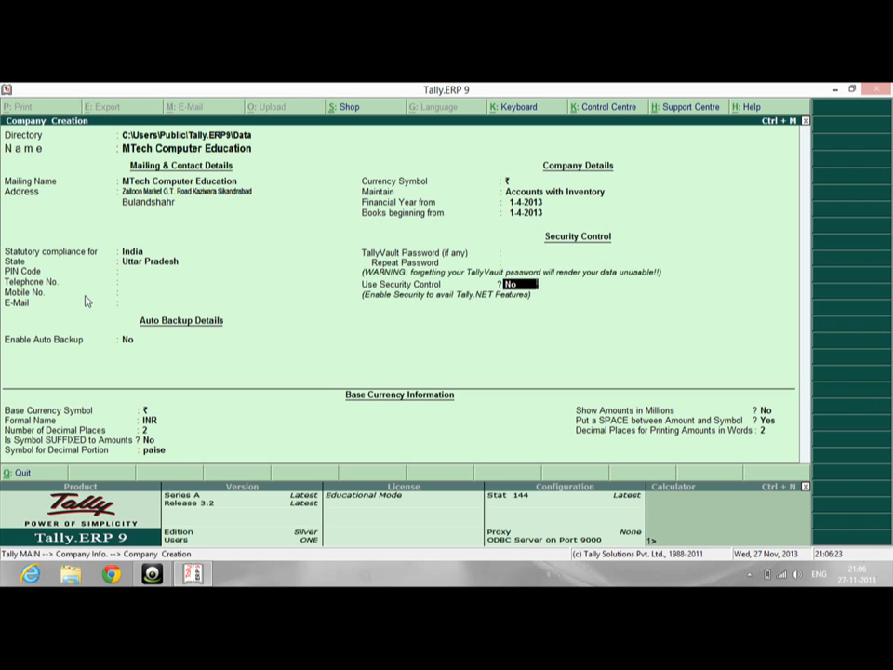
pyautogui.press('Return')
pyautogui.press('Return')
pyautogui.press('Return')
pyautogui.press('Return')
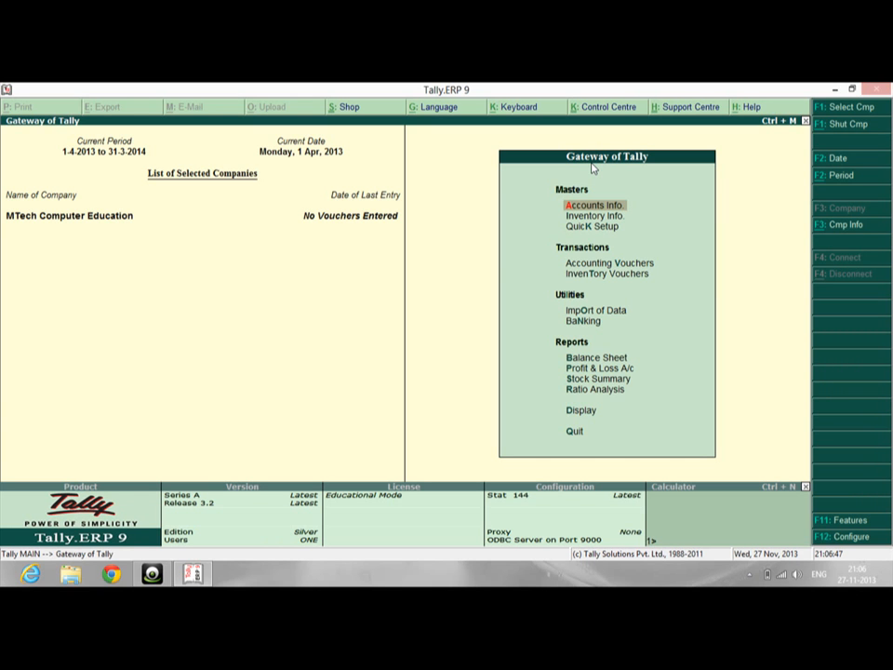
# Alter MTech Computer Education to maintain Accounts Only and return to Company Info
pyautogui.click(841, 227)
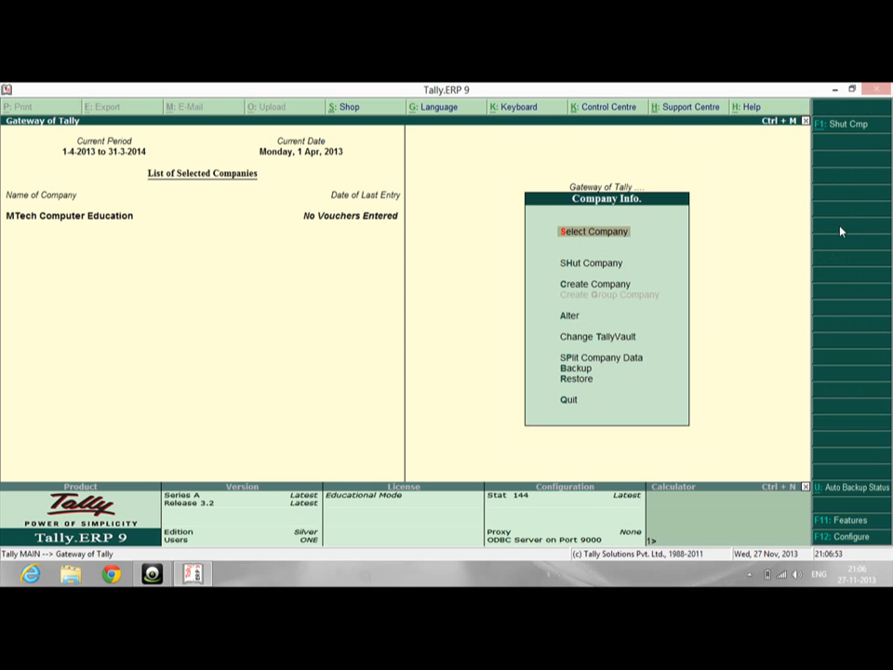
pyautogui.press('Down')
pyautogui.press('Down')
pyautogui.press('Down')
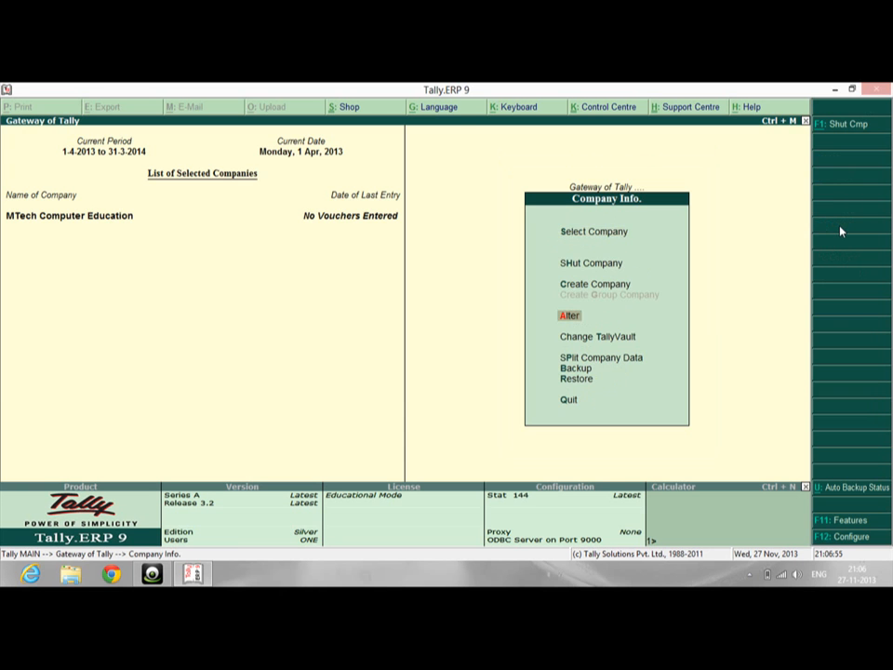
pyautogui.press('s')
pyautogui.press('Return')
pyautogui.press('Return')
pyautogui.press('Return')
pyautogui.press('Return')
pyautogui.press('Return')
pyautogui.press('Return')
pyautogui.press('Return')
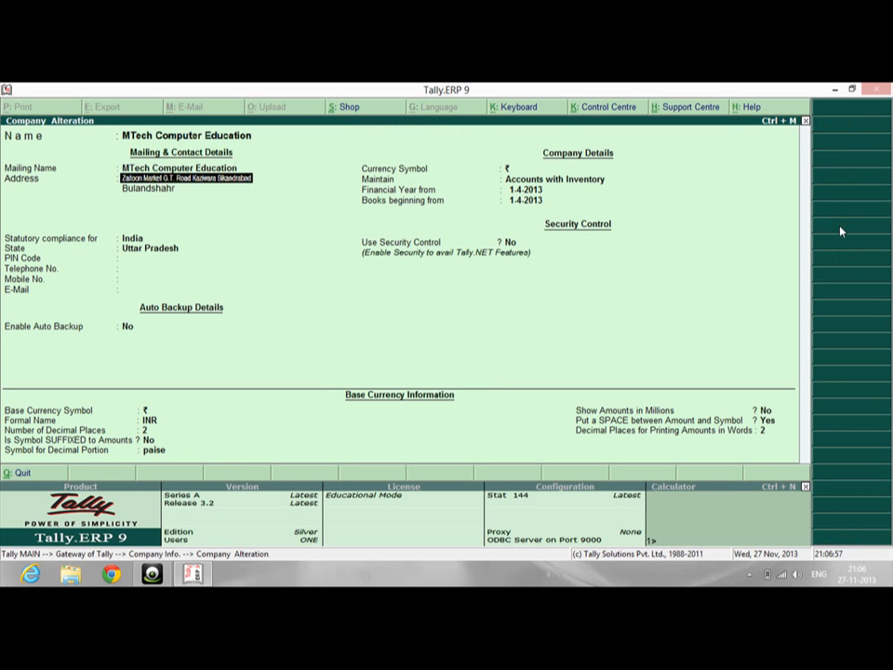
pyautogui.press('Return')
pyautogui.press('Return')
pyautogui.press('Return')
pyautogui.press('Return')
pyautogui.press('Return')
pyautogui.press('Return')
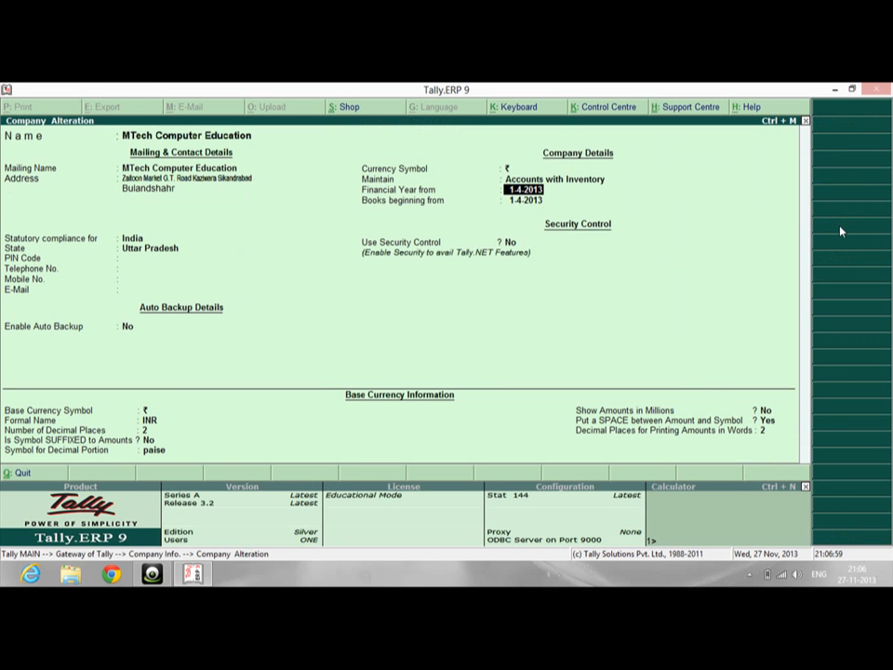
pyautogui.press('BackSpace')
pyautogui.press('Up')
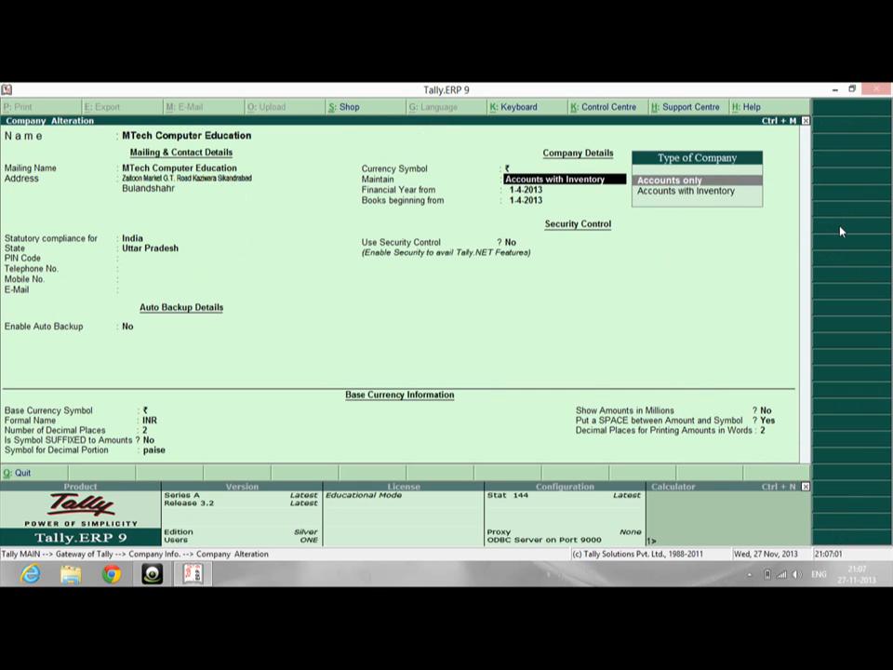
pyautogui.press('Return')
pyautogui.press('Return')
pyautogui.press('Return')
pyautogui.press('Return')
pyautogui.press('Return')
pyautogui.press('Return')
pyautogui.press('Return')
pyautogui.press('Return')
pyautogui.press('Return')
pyautogui.press('Return')
pyautogui.press('Return')
pyautogui.press('Return')
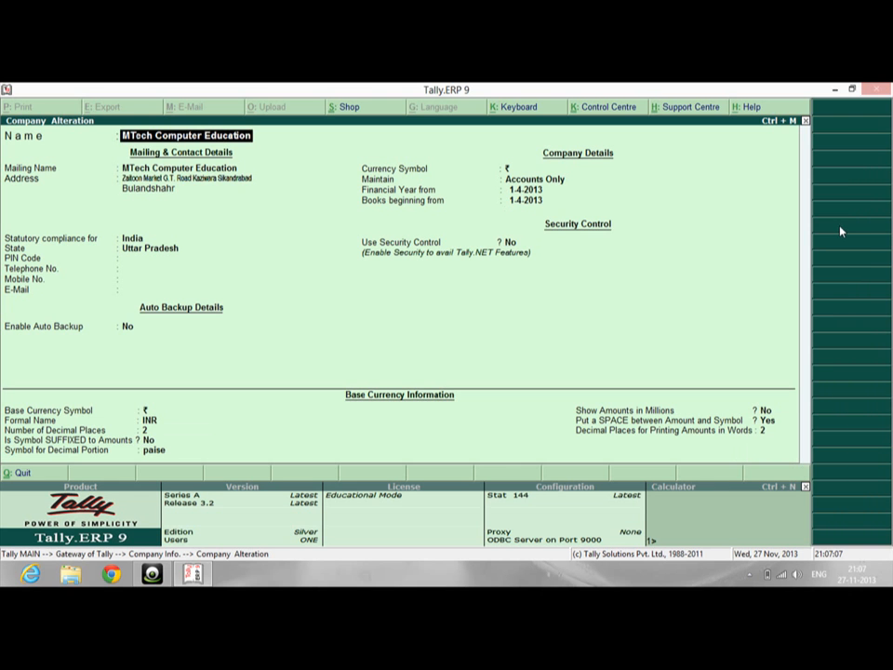
pyautogui.press('Escape')
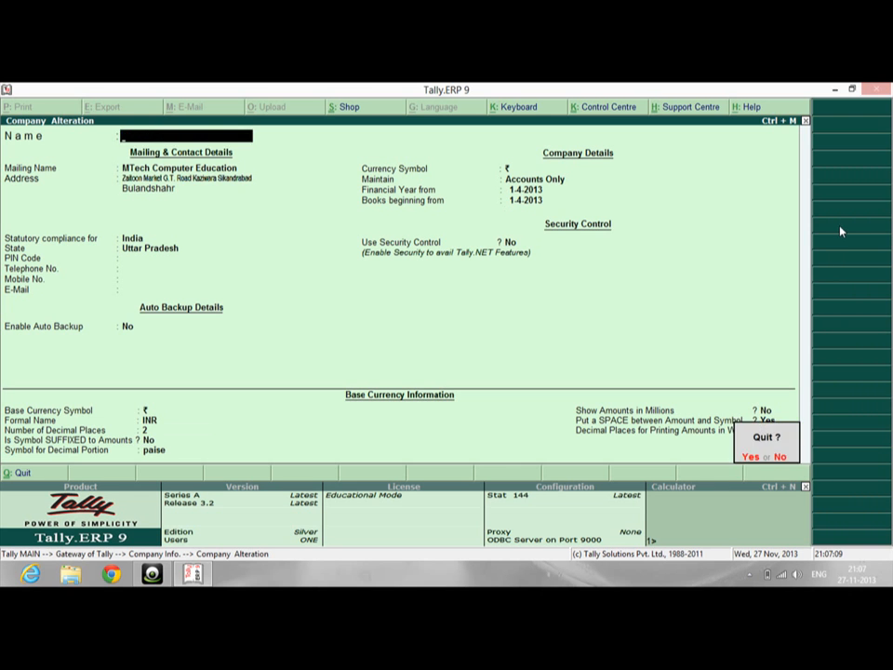
pyautogui.press('y')
pyautogui.press('Escape')
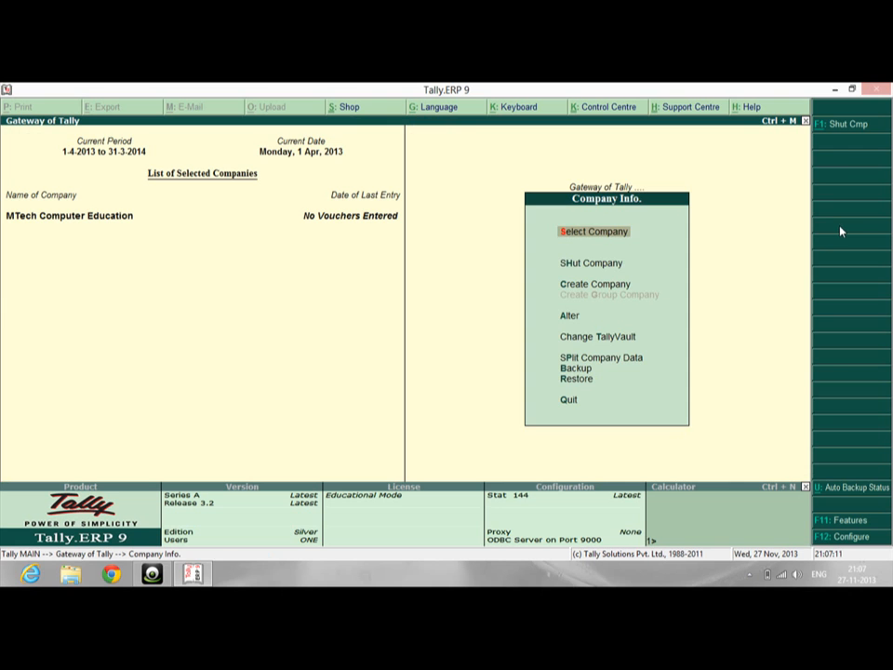
# Return to the Gateway of Tally and browse its menu, settling on Accounts Info
pyautogui.press('Escape')
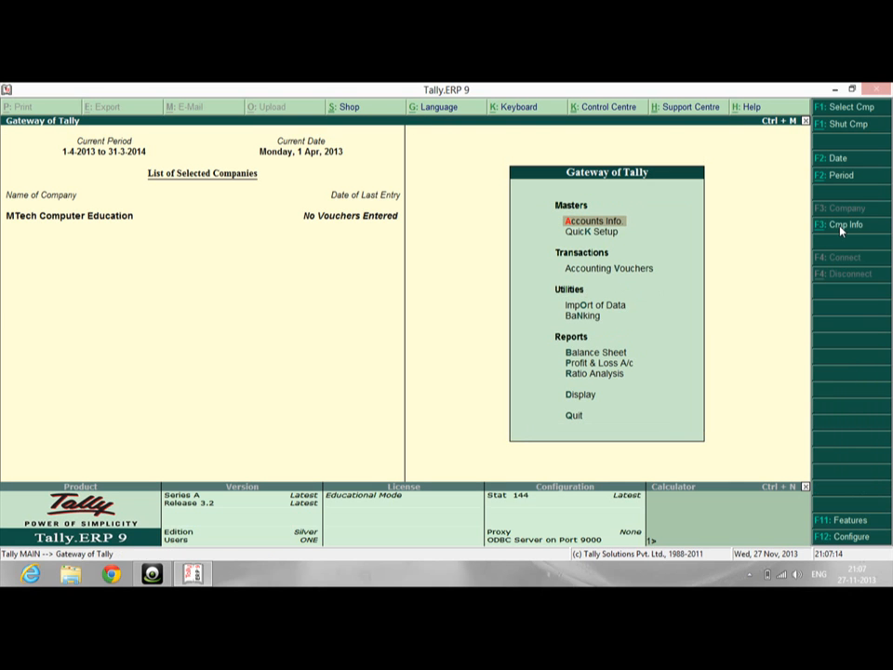
pyautogui.press('Down')
pyautogui.press('Down')
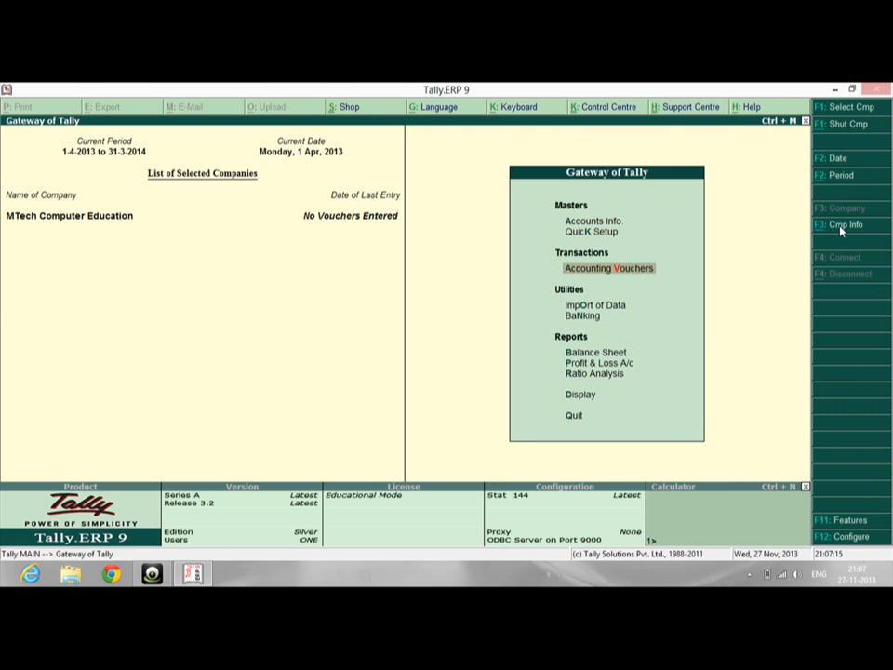
pyautogui.press('Down')
pyautogui.press('Down')
pyautogui.press('Down')
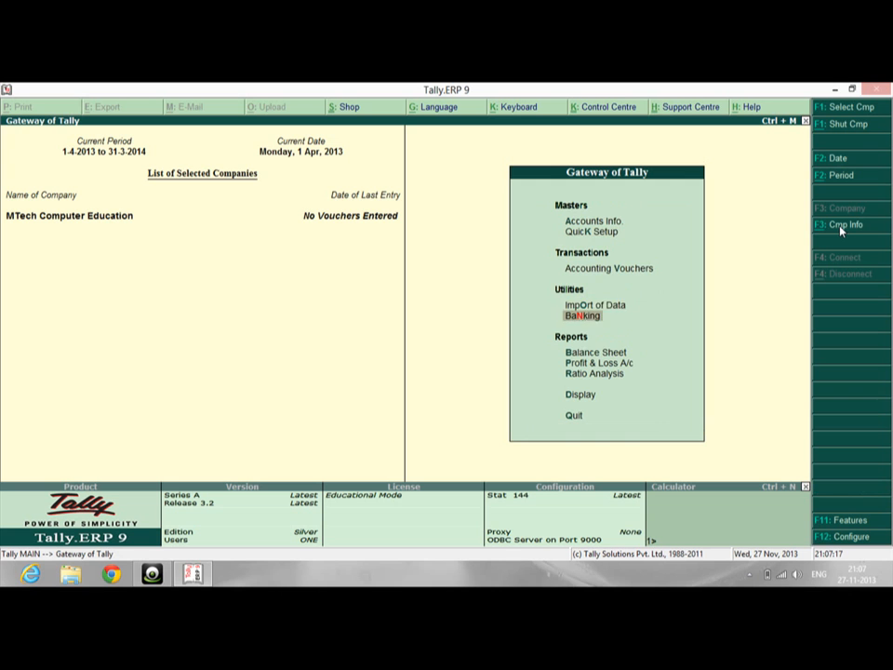
pyautogui.press('Up')
pyautogui.press('Up')
pyautogui.press('Up')
pyautogui.press('Up')
pyautogui.press('Up')
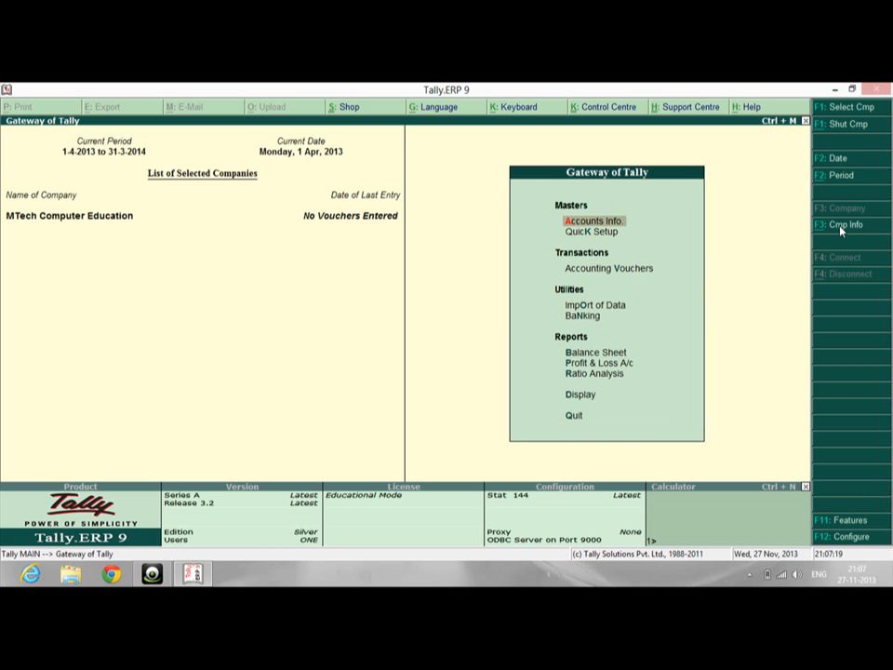
pyautogui.press('Down')
pyautogui.press('Down')
pyautogui.press('Down')
pyautogui.press('Down')
pyautogui.press('Down')
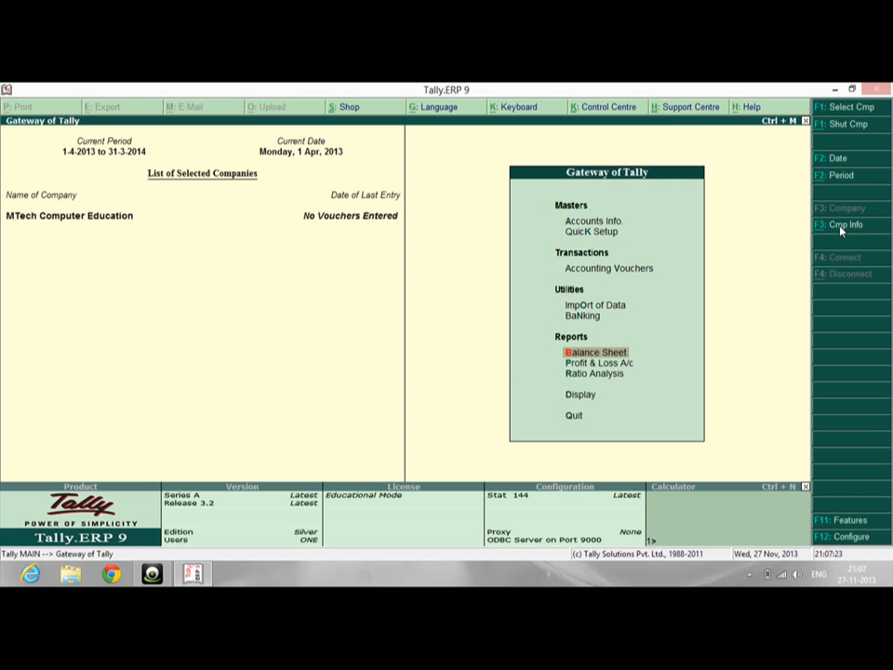
pyautogui.press('Up')
pyautogui.press('Up')
pyautogui.press('Up')
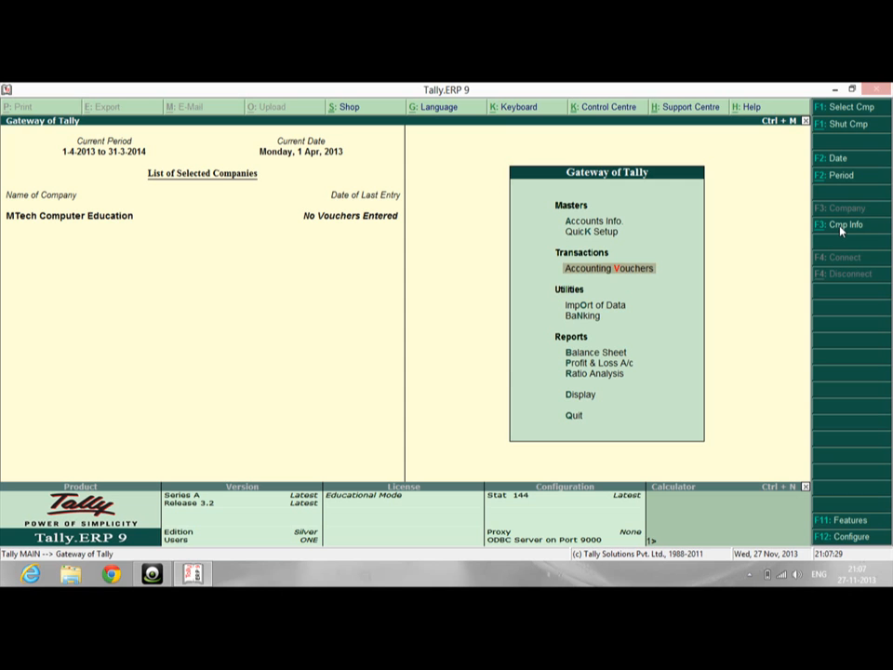
pyautogui.press('Up')
pyautogui.press('Up')
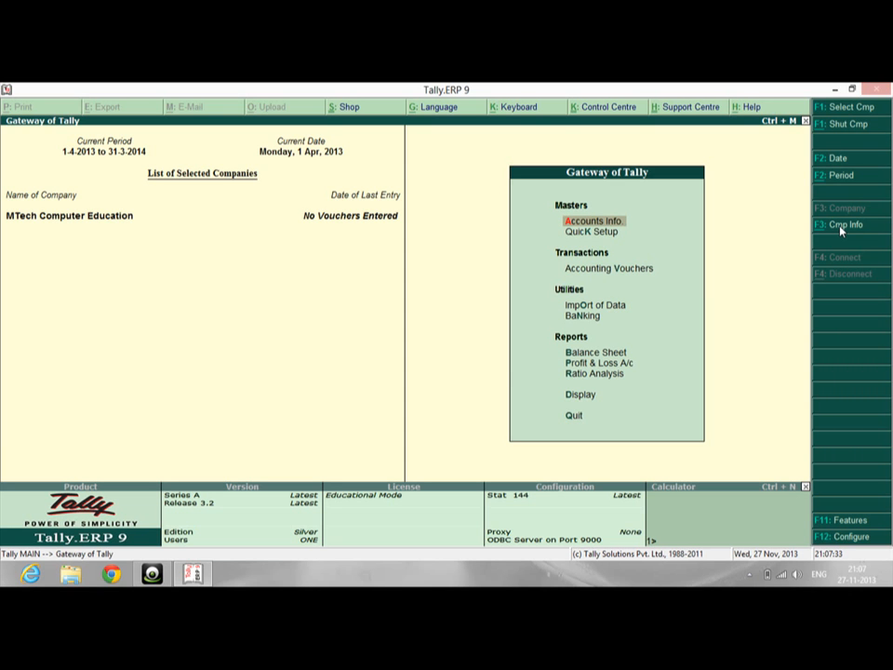
# Create a Purchase A/c ledger under Purchase Accounts, then enter the supplier ledger's name
pyautogui.press('Return')
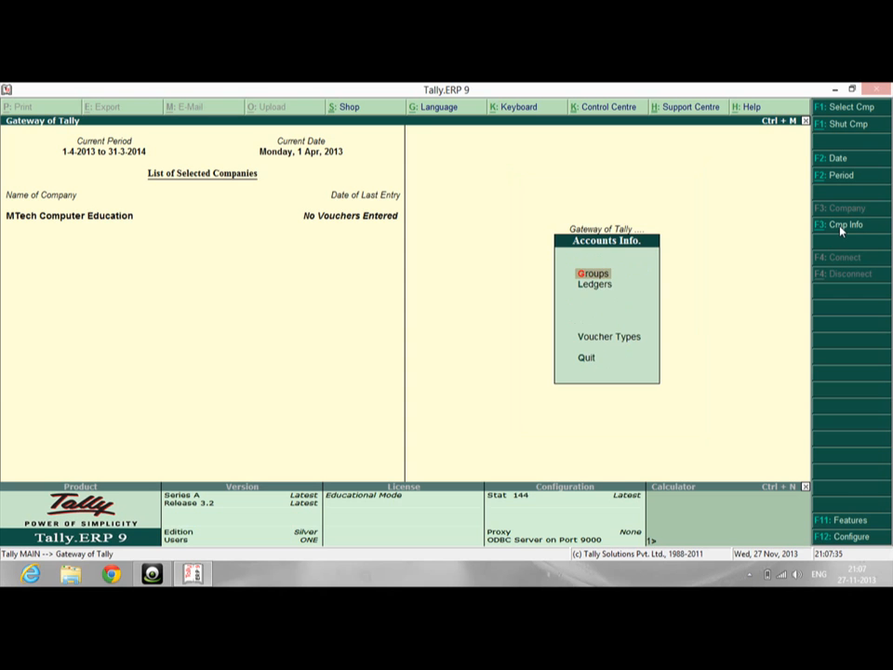
pyautogui.press('Down')
pyautogui.press('Return')
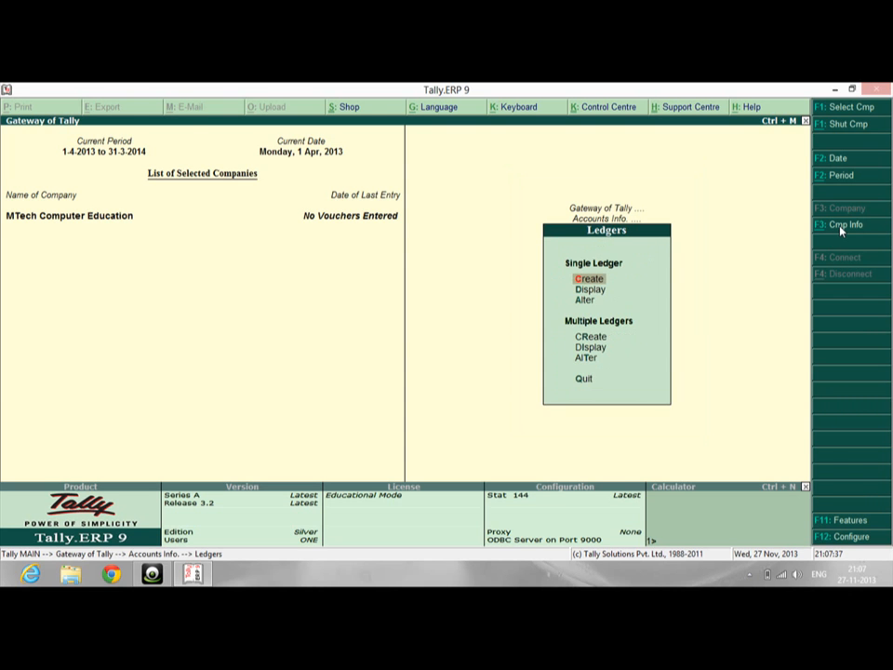
pyautogui.press('Return')
pyautogui.write('Purchase a')
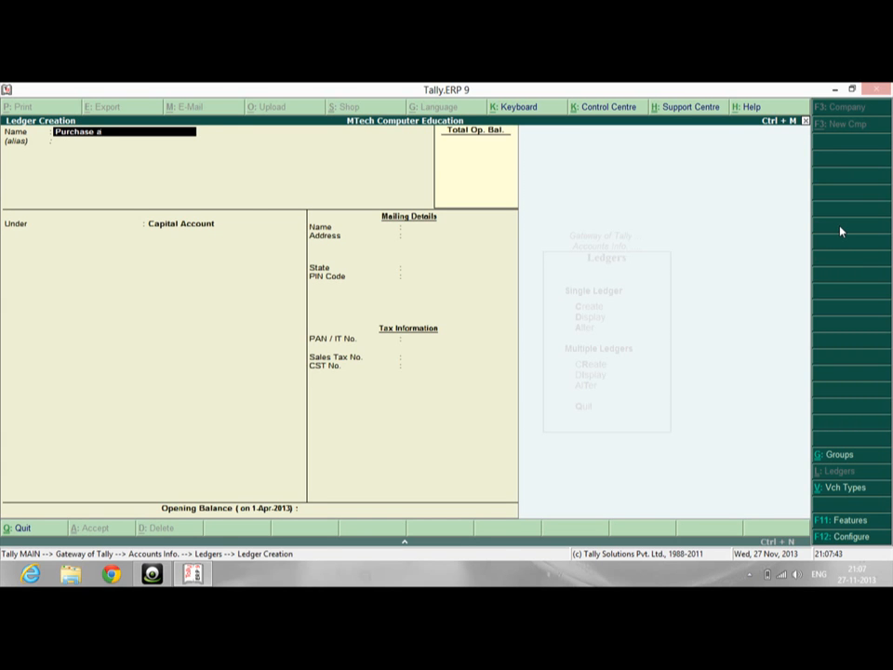
pyautogui.write('/c')
pyautogui.press('Return')
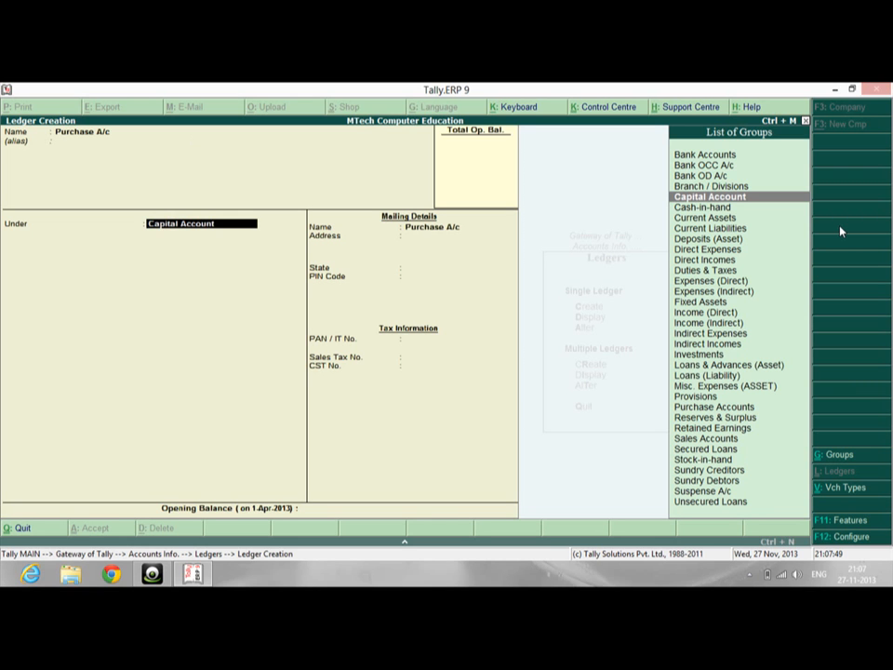
pyautogui.write('P')
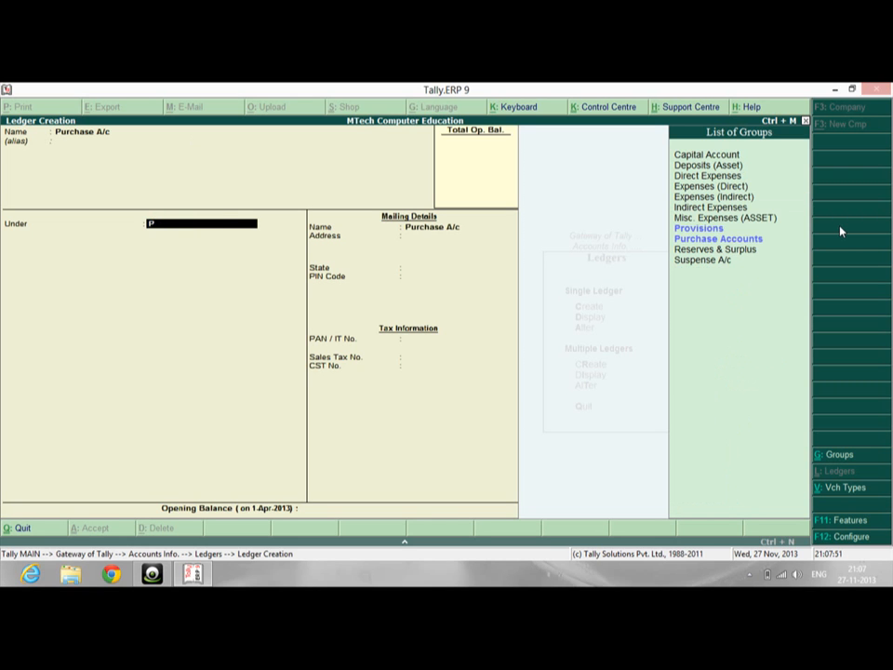
pyautogui.write('u')
pyautogui.press('Return')
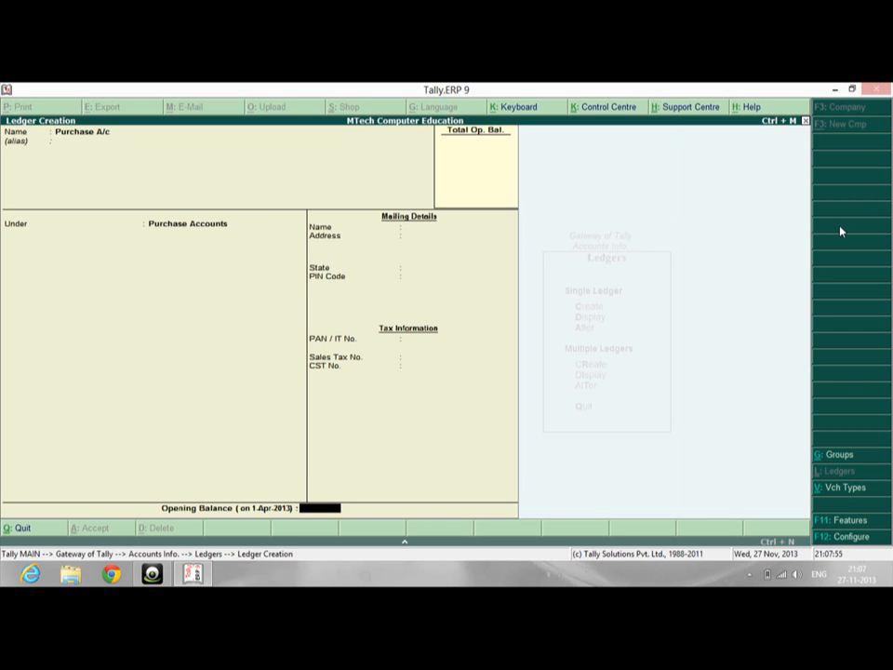
pyautogui.press('Return')
pyautogui.press('Return')
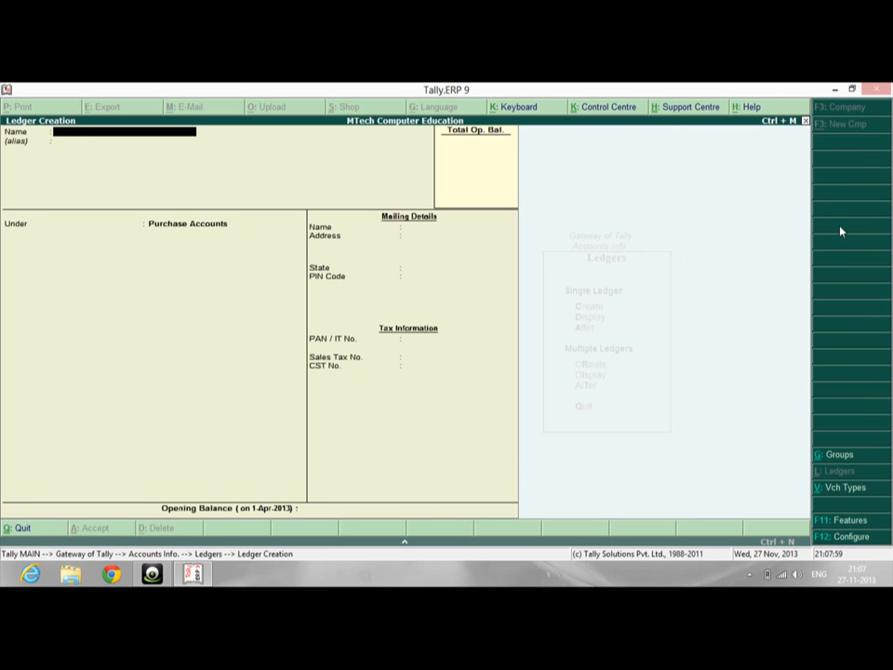
pyautogui.write("Ram's A/c")
# Save the supplier ledger under Sundry Creditors
pyautogui.press('Return')
pyautogui.press('Return')
pyautogui.write('S')
pyautogui.press('Down')
pyautogui.press('Down')
pyautogui.press('Down')
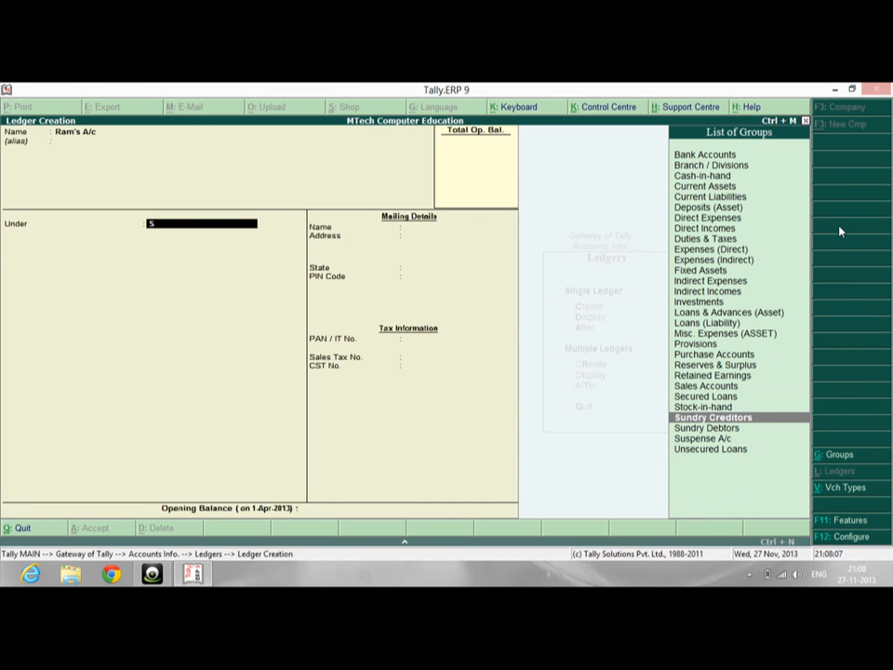
pyautogui.press('Return')
pyautogui.press('Return')
pyautogui.press('Return')
pyautogui.press('Return')
pyautogui.press('Return')
pyautogui.press('Return')
pyautogui.press('Return')
pyautogui.press('Return')
pyautogui.press('Return')
pyautogui.press('Return')
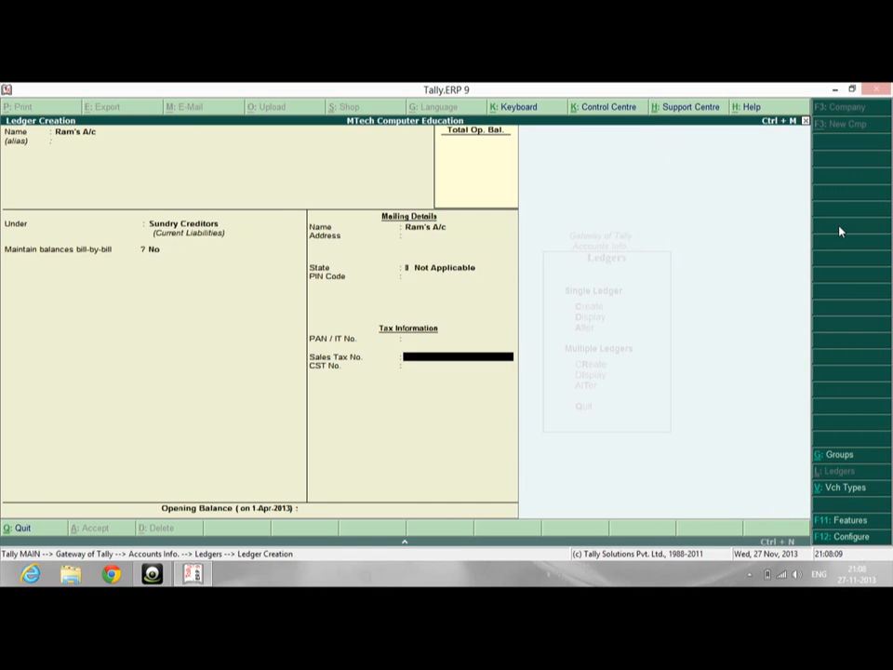
# Create a Sale A/c ledger under Sales Accounts
pyautogui.write('Sale A/c')
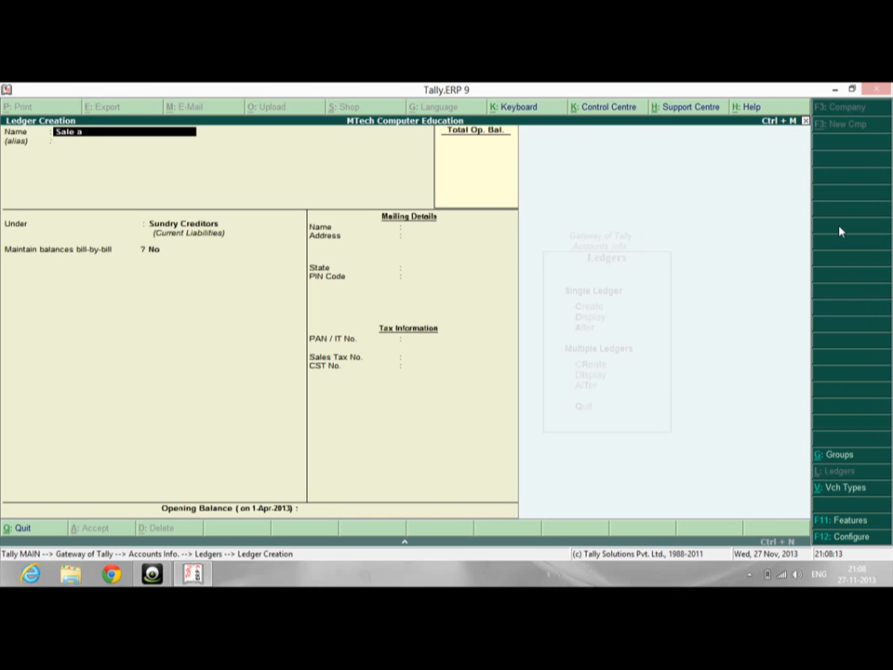
pyautogui.press('Return')
pyautogui.press('Return')
pyautogui.write('sa')
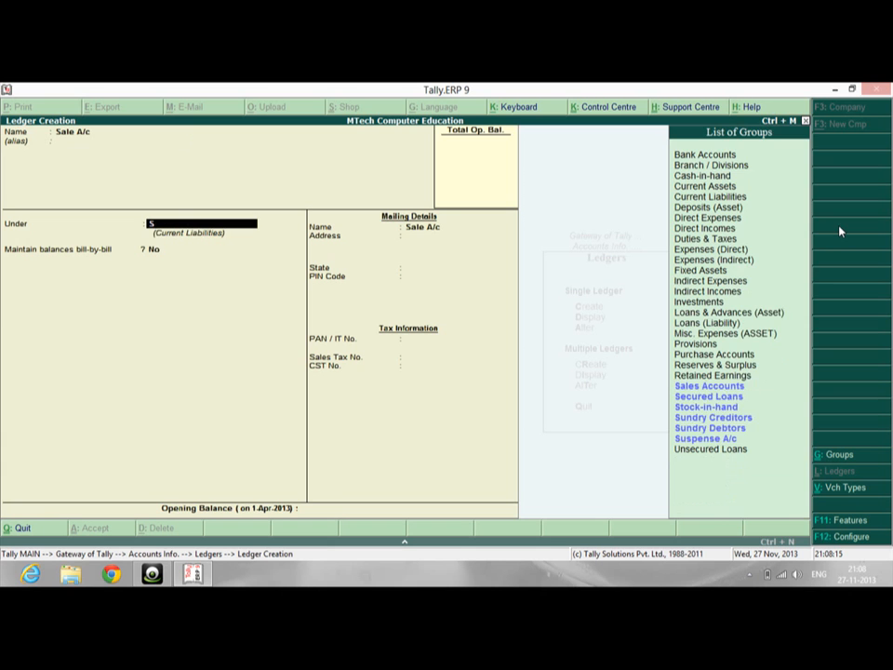
pyautogui.press('Return')
pyautogui.press('Return')
pyautogui.press('Return')
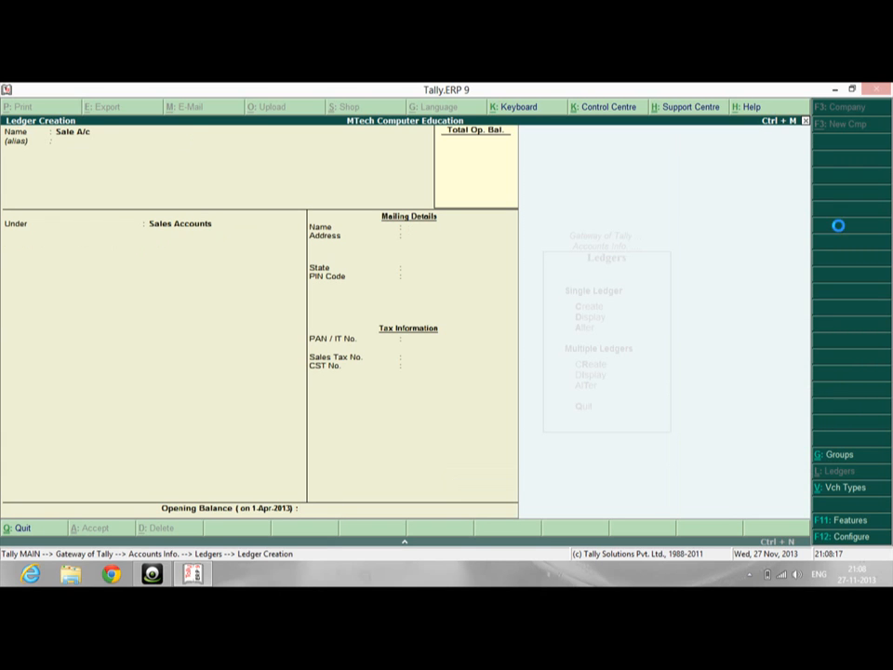
# Create the customer's ledger under Sundry Debtors and leave Ledger Creation
pyautogui.write('Mohan')
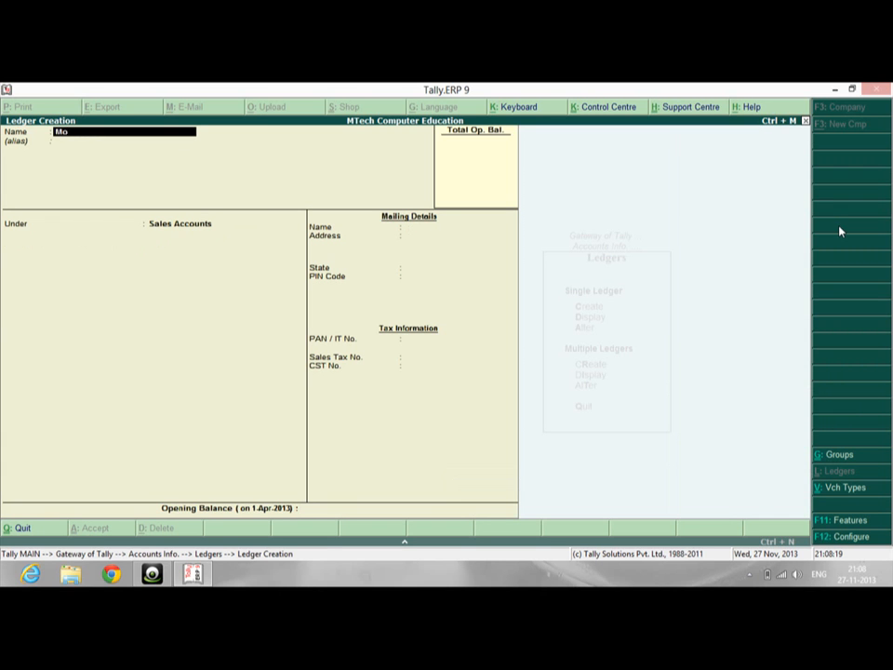
pyautogui.press('Return')
pyautogui.press('Return')
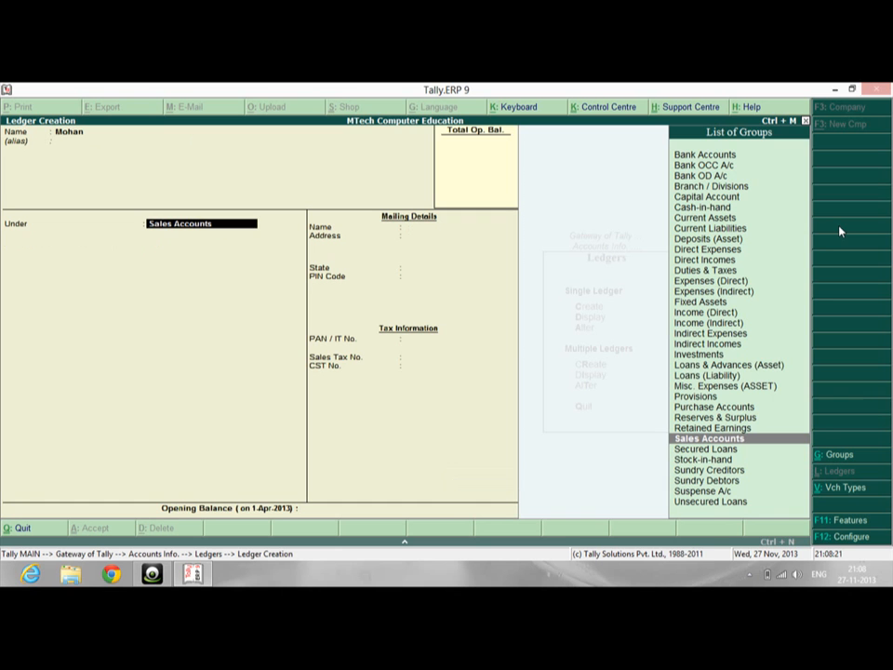
pyautogui.write('S')
pyautogui.press('Down')
pyautogui.press('Down')
pyautogui.press('Down')
pyautogui.press('Down')
pyautogui.press('Return')
pyautogui.press('Return')
pyautogui.press('Return')
pyautogui.press('Return')
pyautogui.press('Return')
pyautogui.press('Return')
pyautogui.press('Return')
pyautogui.press('Return')
pyautogui.press('Return')
pyautogui.press('Return')
pyautogui.press('Escape')
pyautogui.press('Return')
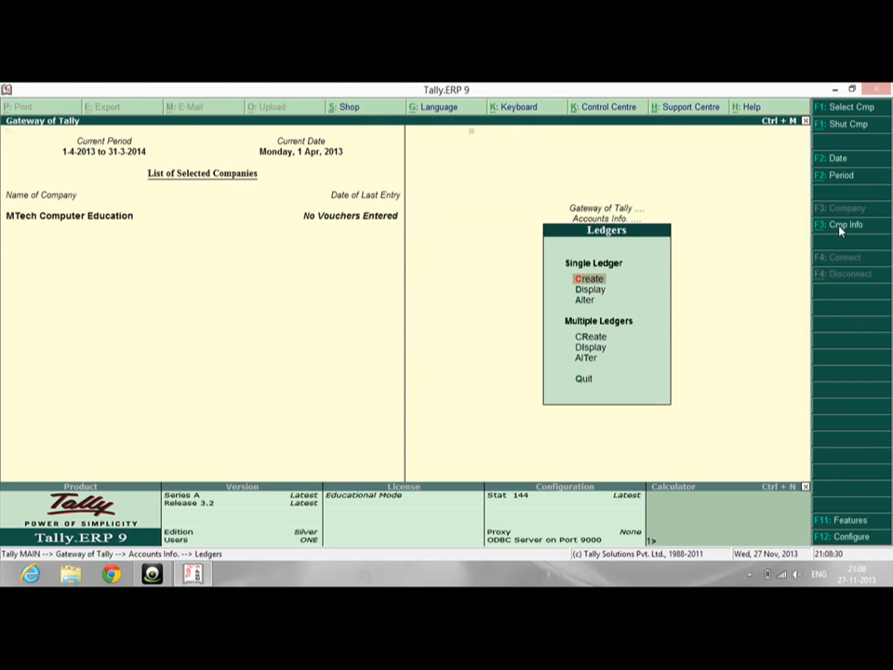
# Leave the Payment voucher for the Gateway of Tally, then reopen Accounting Vouchers
pyautogui.press('Escape')
pyautogui.press('Escape')
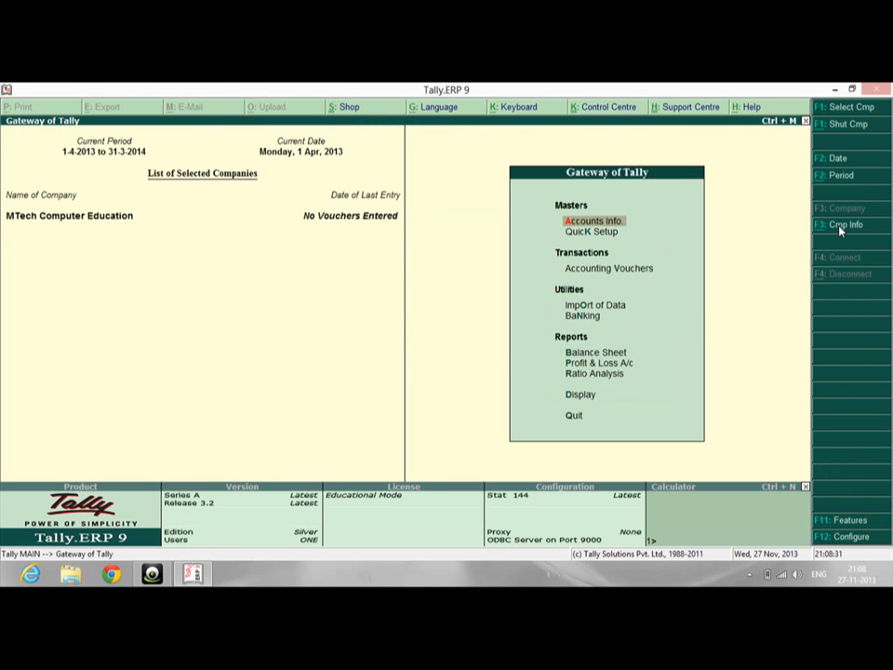
pyautogui.press('Down')
pyautogui.press('Down')
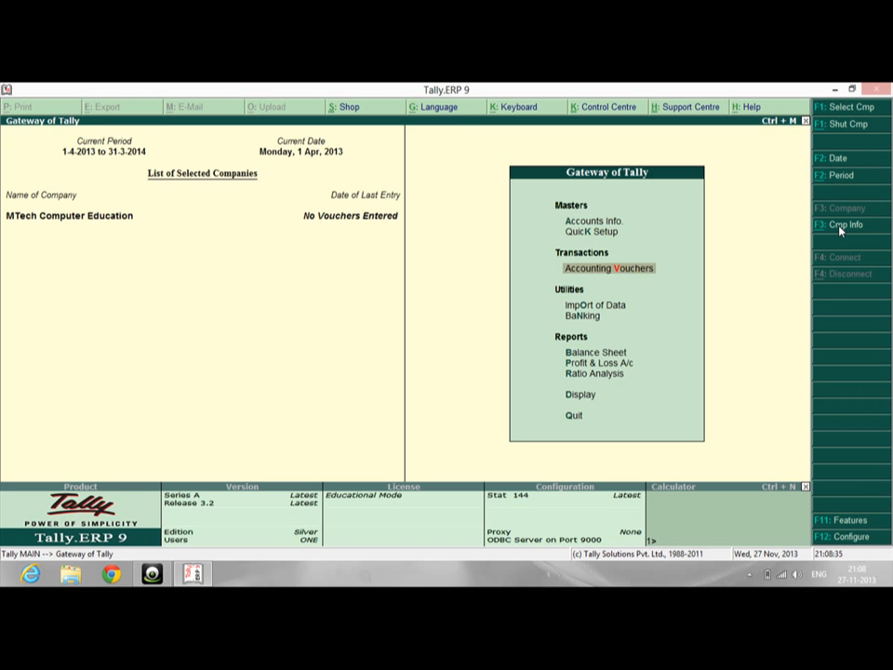
pyautogui.press('Return')
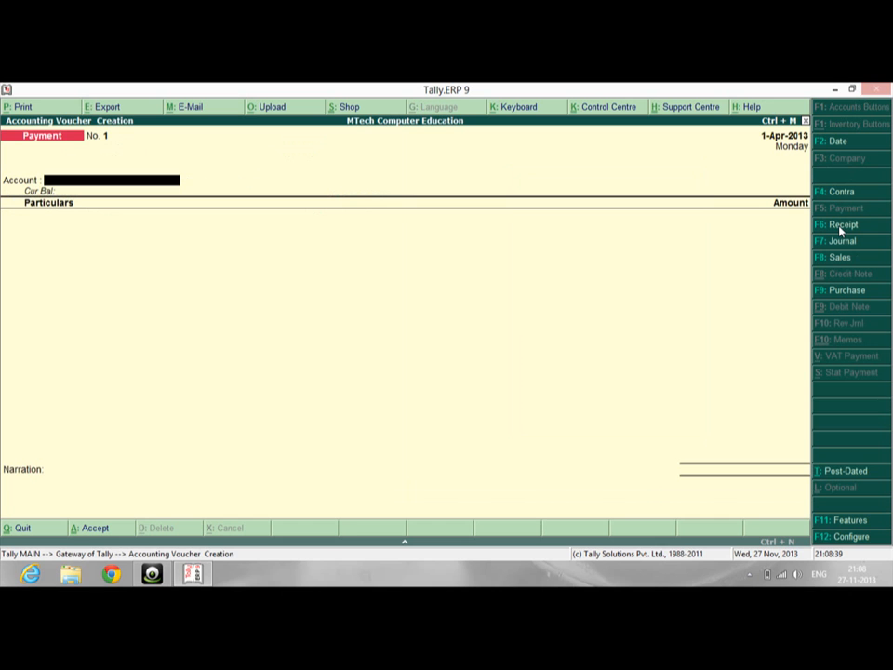
# Start a Purchase voucher with supplier invoice 2165466, dated 1-Apr-2013, and the supplier ledger as party
pyautogui.click(833, 296)
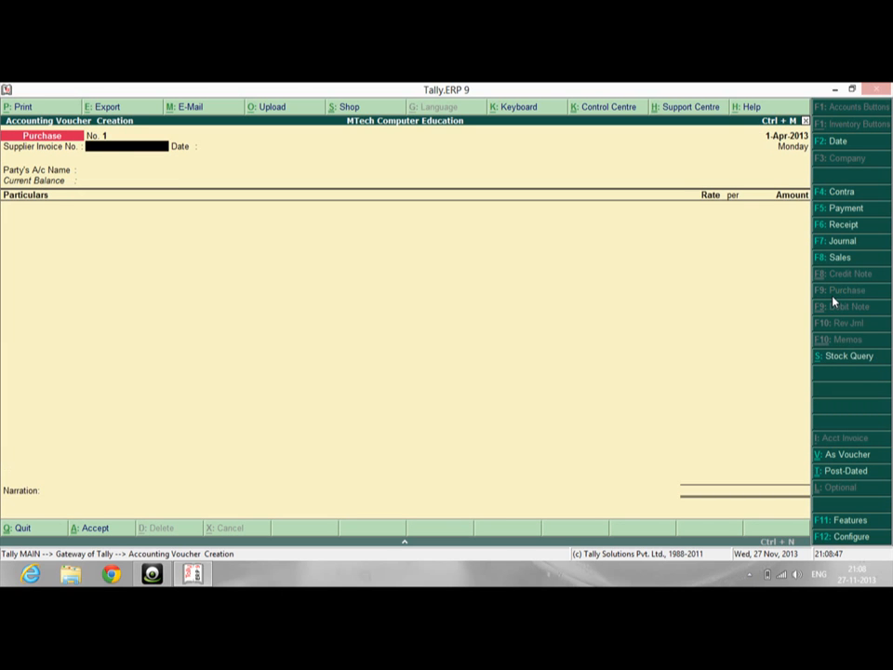
pyautogui.write('2165466')
pyautogui.press('Return')
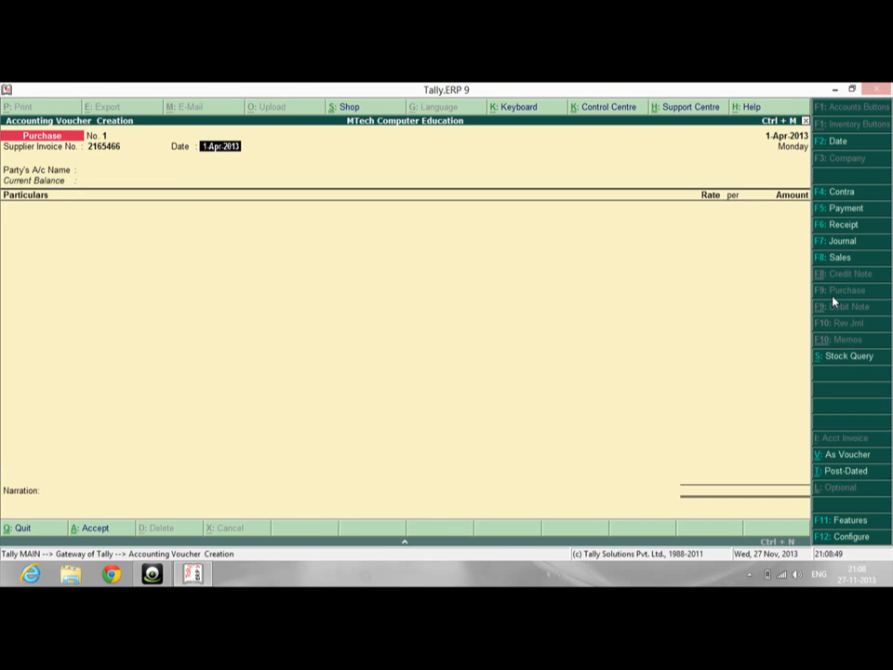
pyautogui.press('Return')
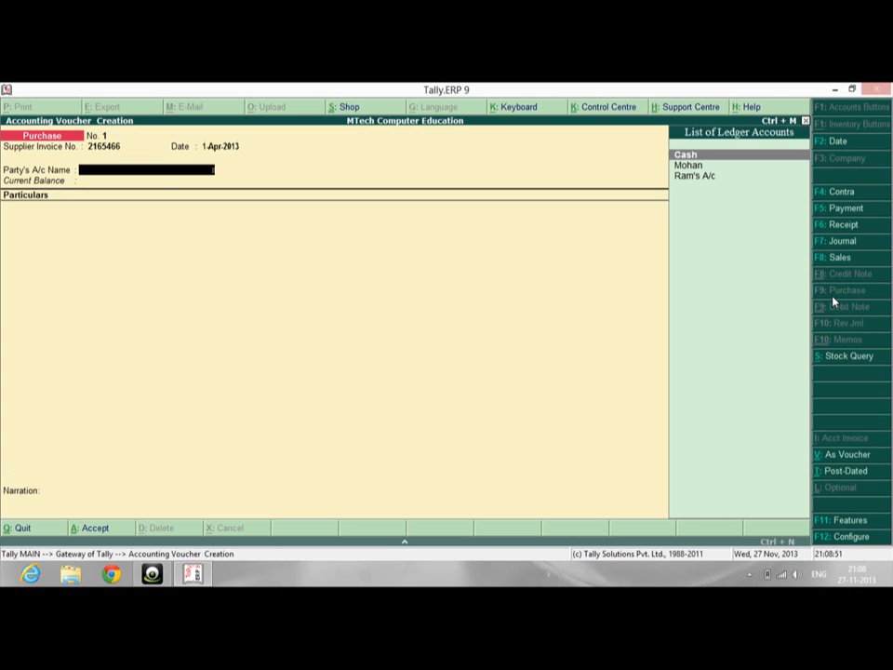
pyautogui.press('Down')
pyautogui.press('Down')
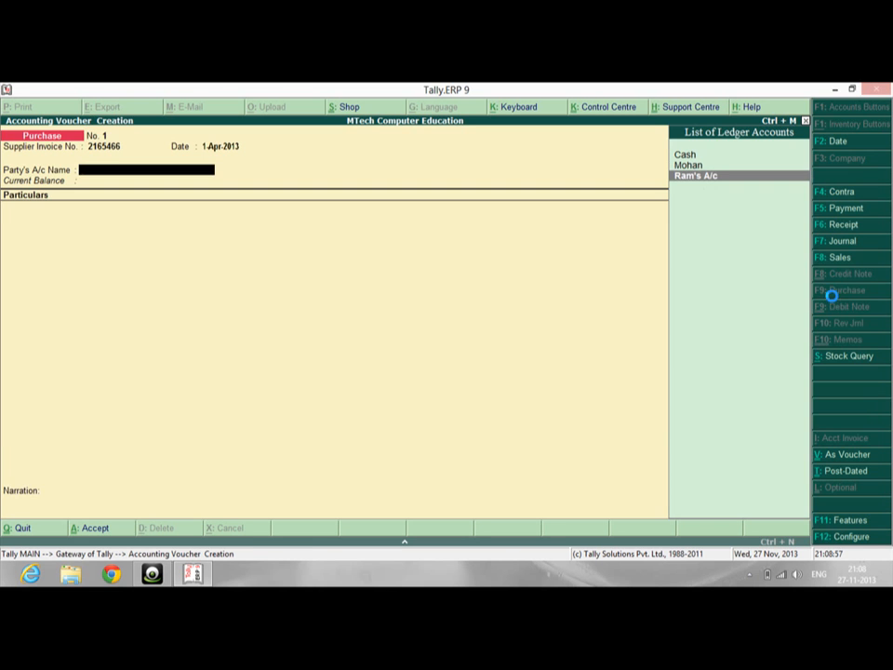
pyautogui.press('Return')
pyautogui.press('Return')
pyautogui.press('Return')
pyautogui.press('Return')
pyautogui.press('Return')
pyautogui.press('Return')
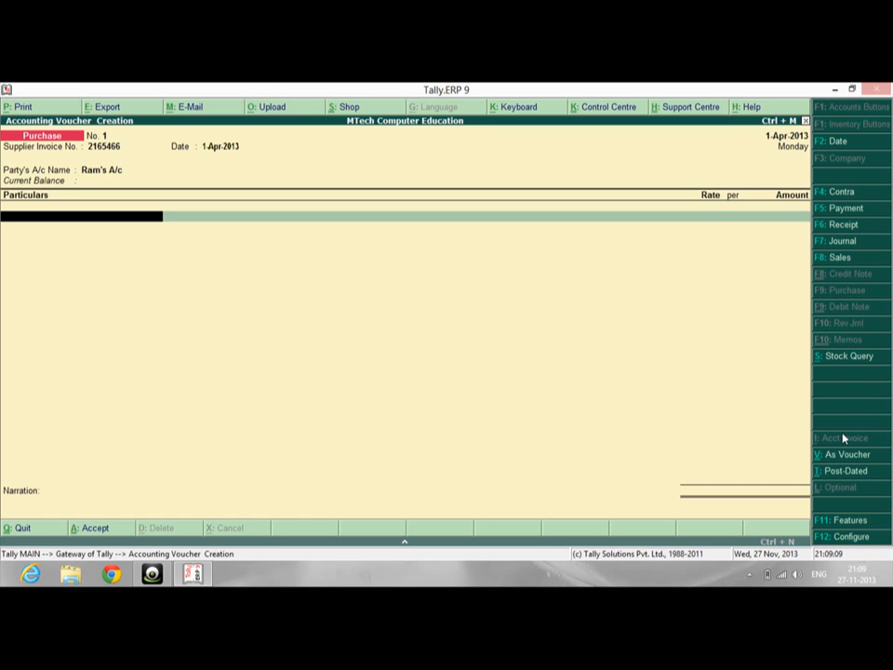
# Set 'Use Cr/Dr instead of To/By during entry' to Yes in the purchase voucher configuration
pyautogui.click(849, 455)
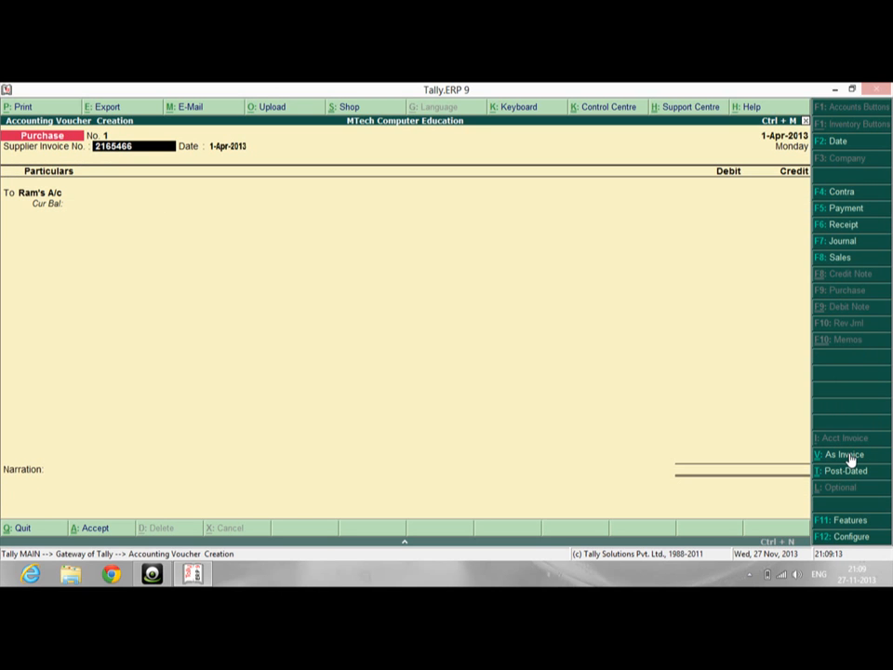
pyautogui.press('Return')
pyautogui.press('Return')
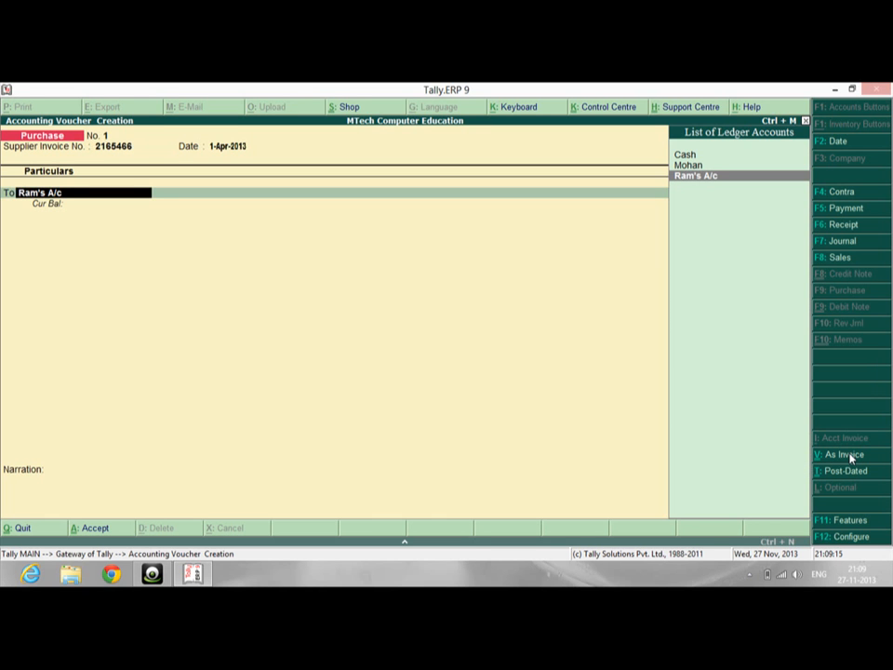
pyautogui.press('F12')
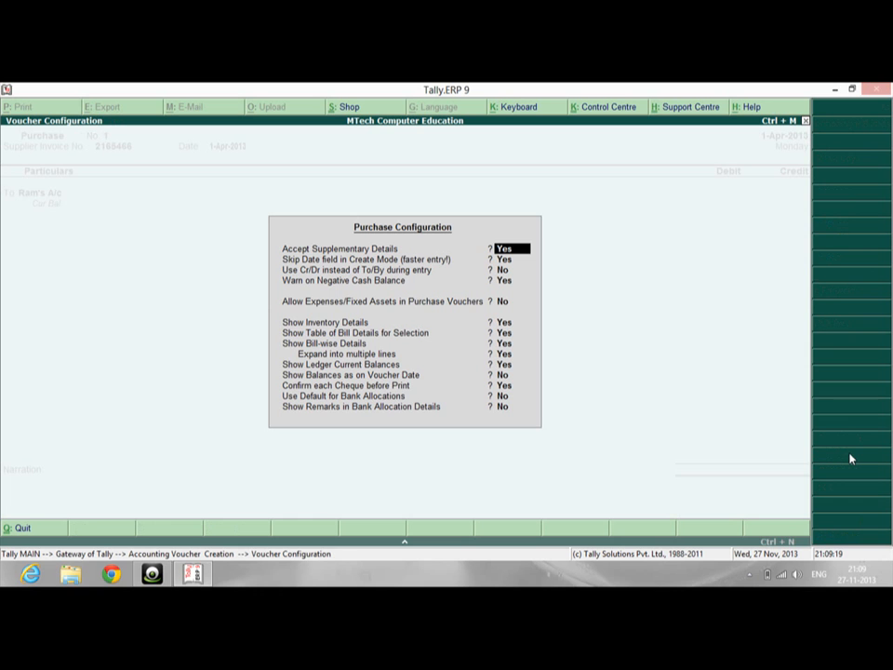
pyautogui.press('Return')
pyautogui.press('Return')
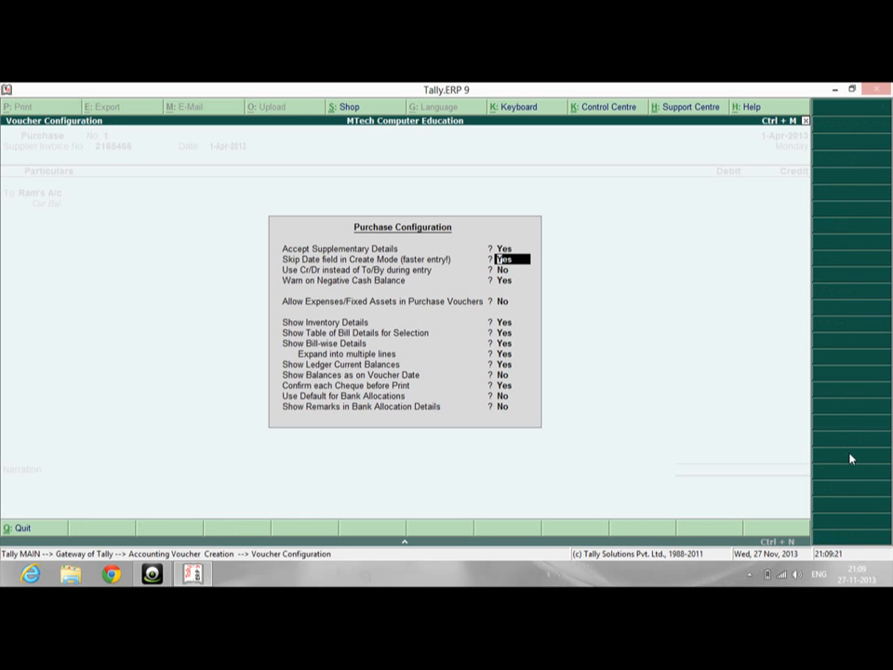
pyautogui.write('y')
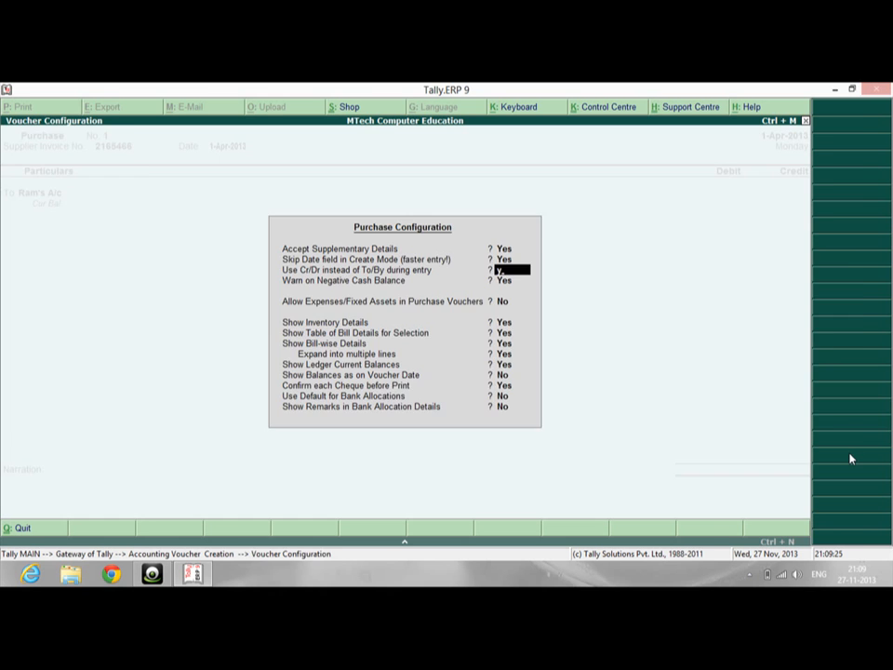
pyautogui.hotkey('ctrl', 'a')
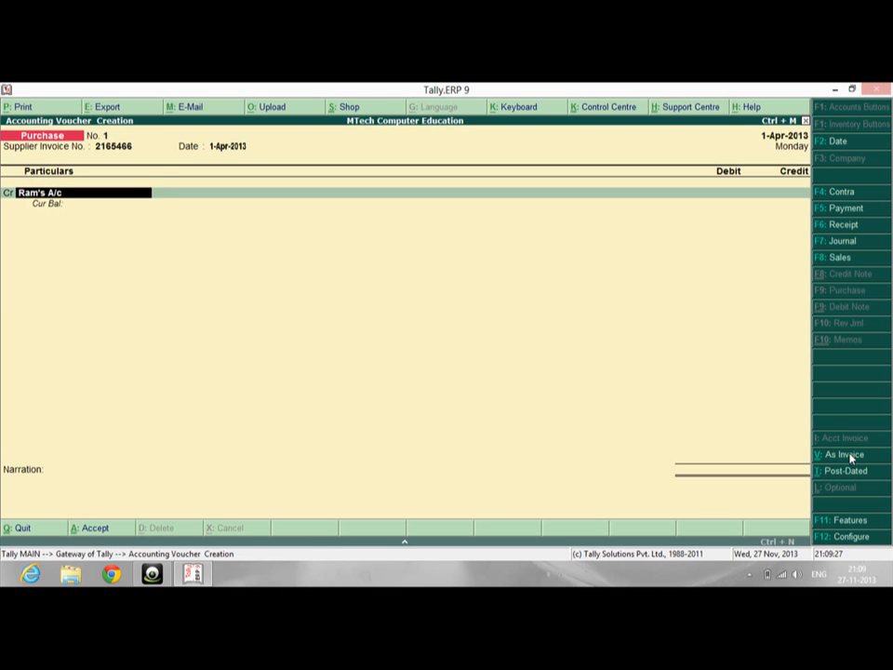
# Credit Ram's A/c 25,00,000 against a Purchase A/c debit and save purchase voucher No. 1
pyautogui.press('Return')
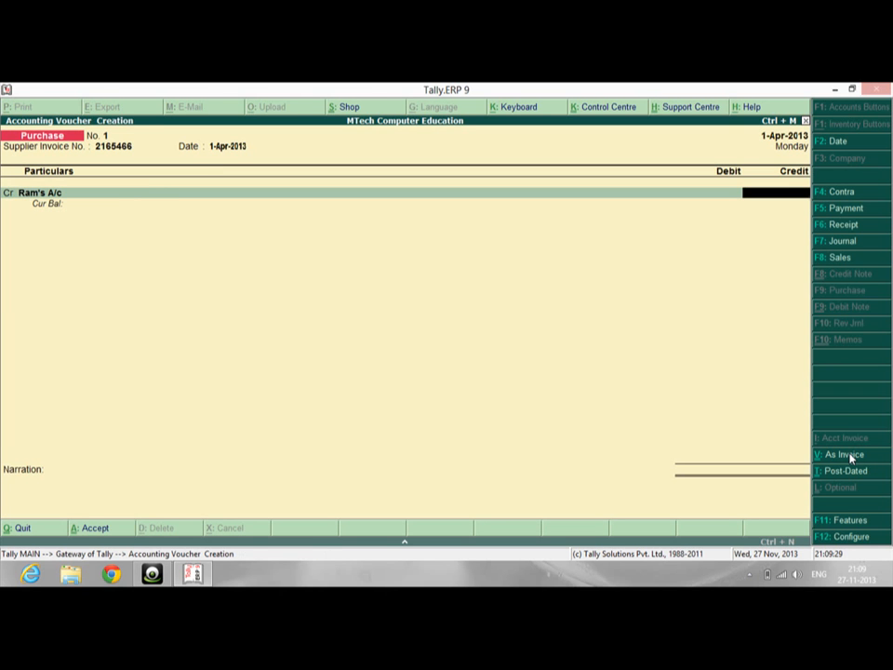
pyautogui.write('2500000')
pyautogui.press('Return')
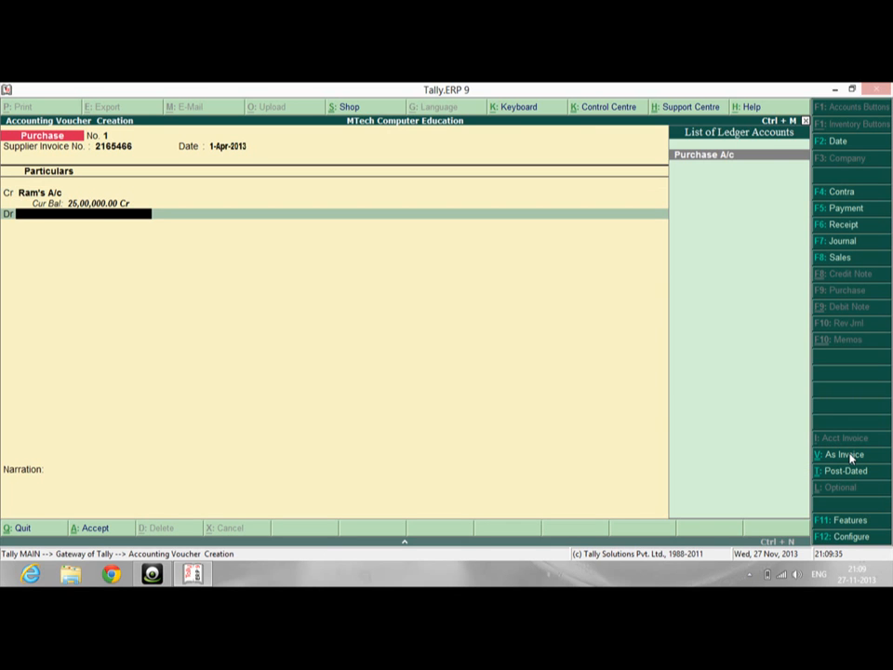
pyautogui.press('Return')
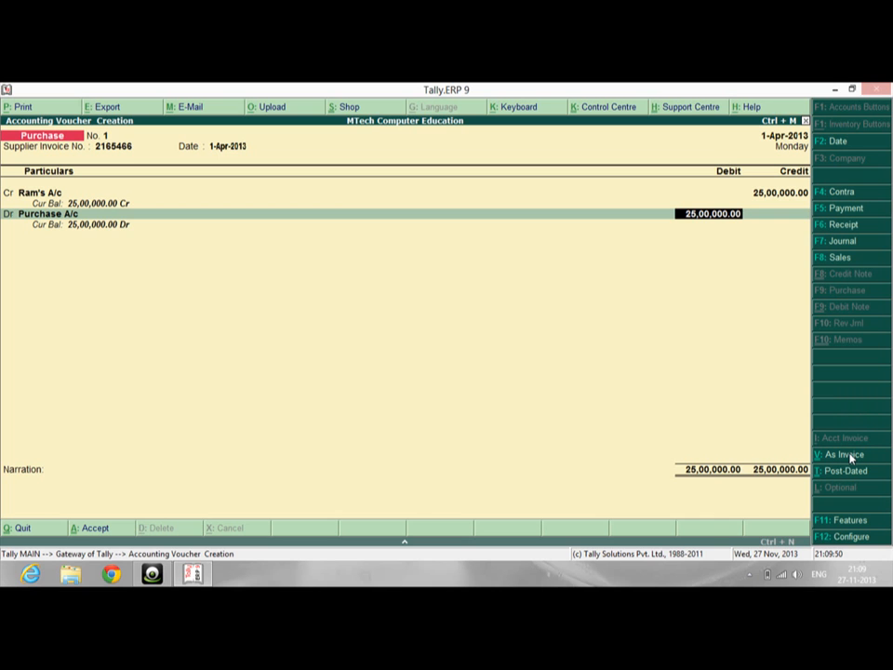
pyautogui.press('Return')
pyautogui.press('Return')
pyautogui.press('Return')
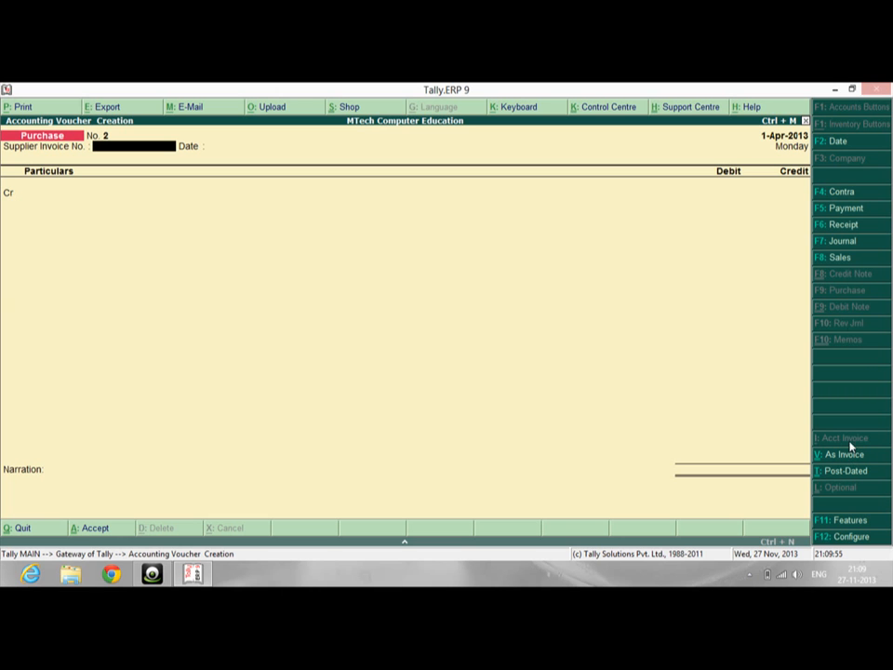
# Start a Sales voucher in voucher mode and begin the debit line
pyautogui.click(840, 259)
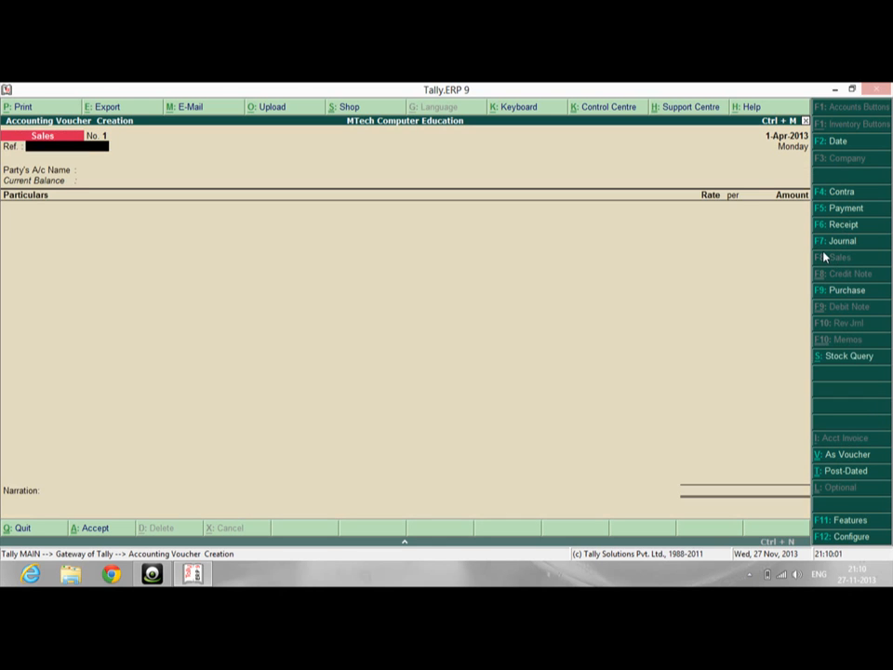
pyautogui.hotkey('ctrl', 'v')
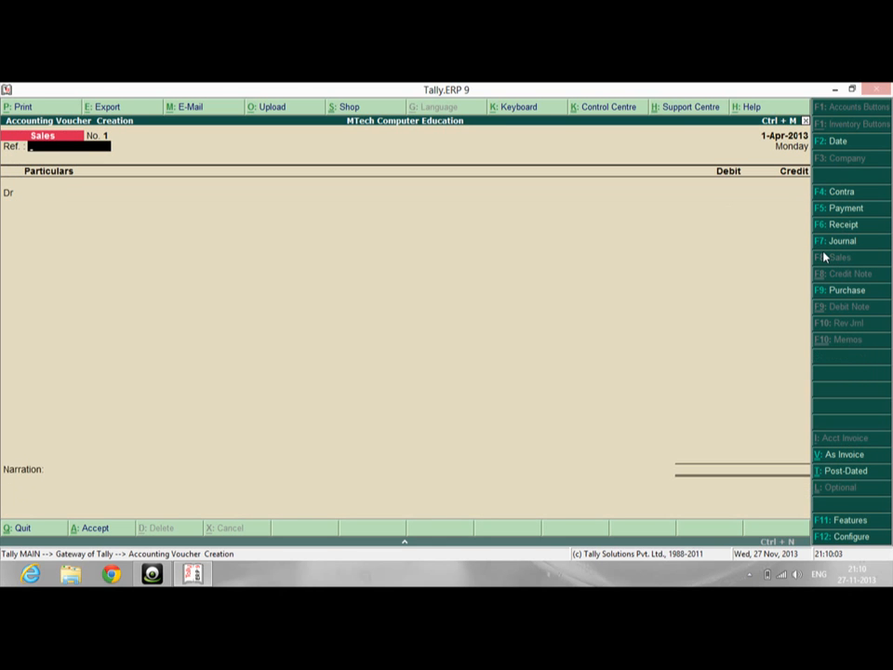
pyautogui.press('Return')
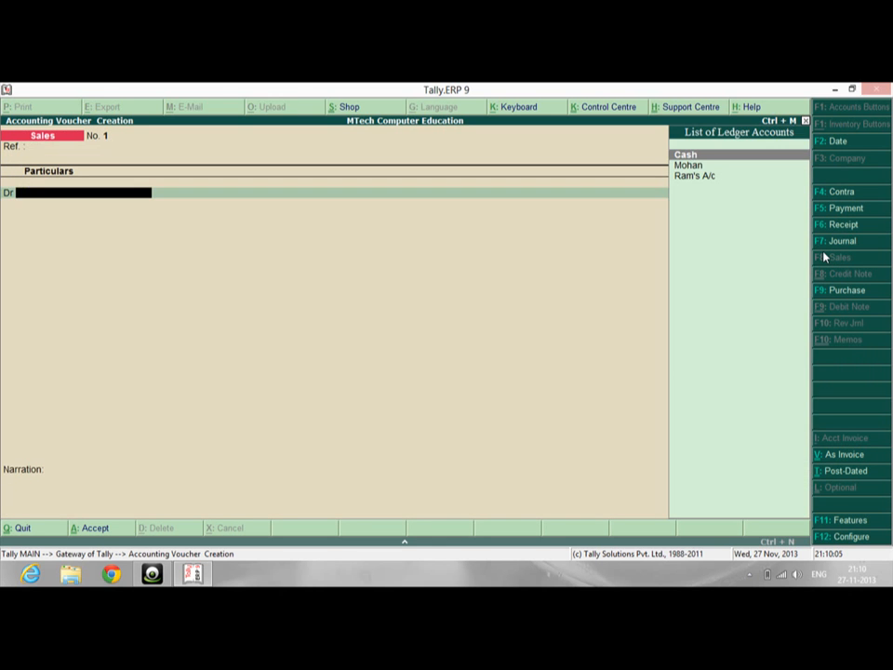
pyautogui.press('Down')
pyautogui.press('Down')
pyautogui.press('Return')
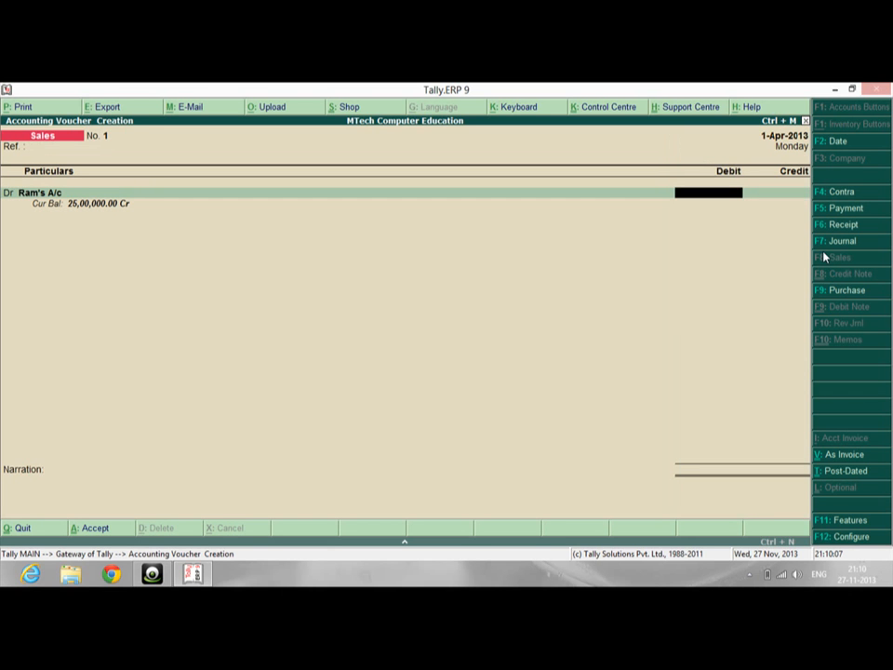
pyautogui.write('100000')
pyautogui.press('BackSpace')
pyautogui.press('BackSpace')
pyautogui.press('BackSpace')
pyautogui.press('BackSpace')
pyautogui.press('BackSpace')
pyautogui.press('BackSpace')
pyautogui.press('BackSpace')
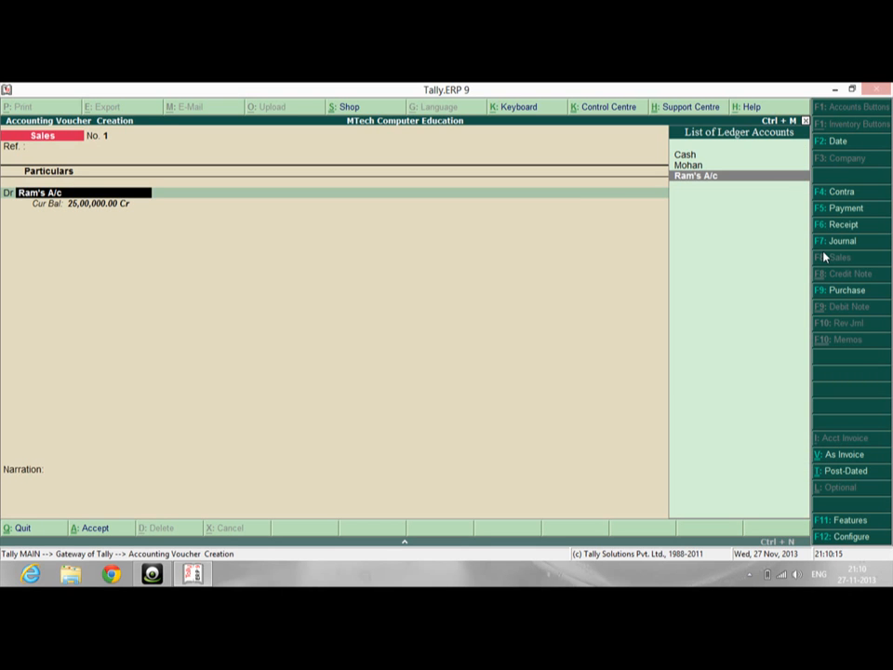
# Debit Mohan 10,00,000 against Sale A/c, save the sales voucher and return to Gateway
pyautogui.write('M')
pyautogui.press('Return')
pyautogui.write('1000000')
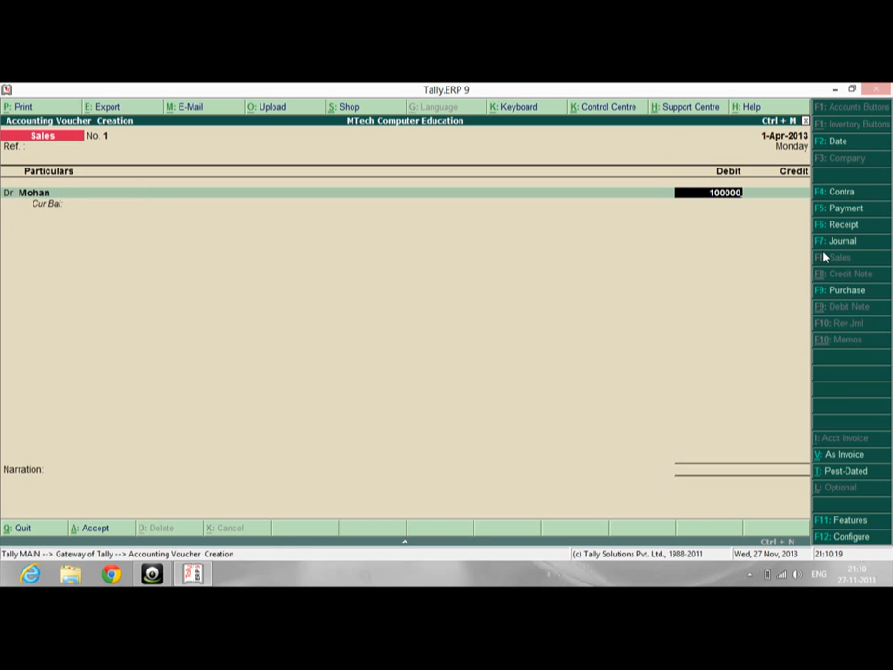
pyautogui.press('Return')
pyautogui.press('Return')
pyautogui.press('Return')
pyautogui.press('Return')
pyautogui.press('Return')
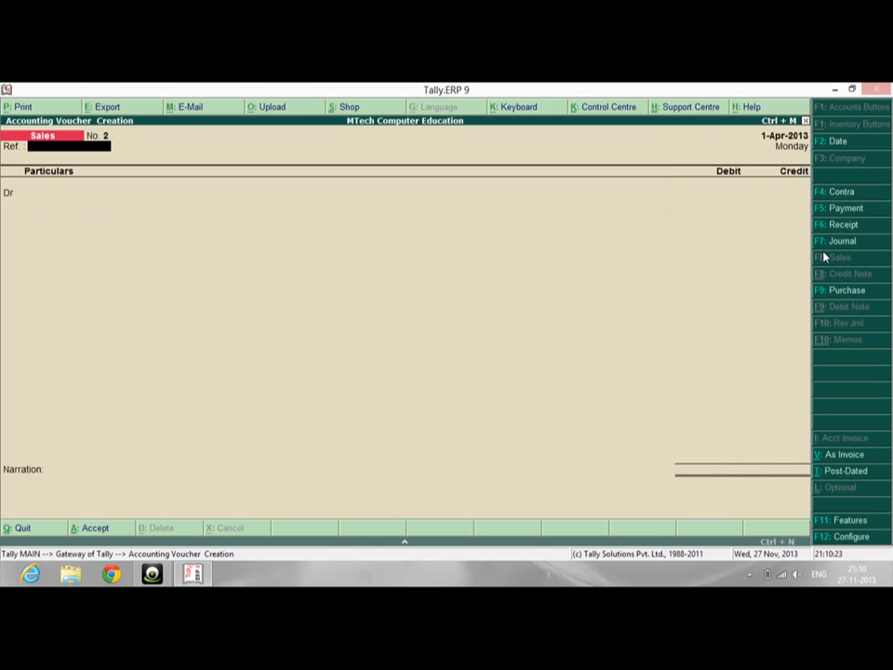
pyautogui.press('Escape')
pyautogui.press('Escape')
pyautogui.press('Escape')
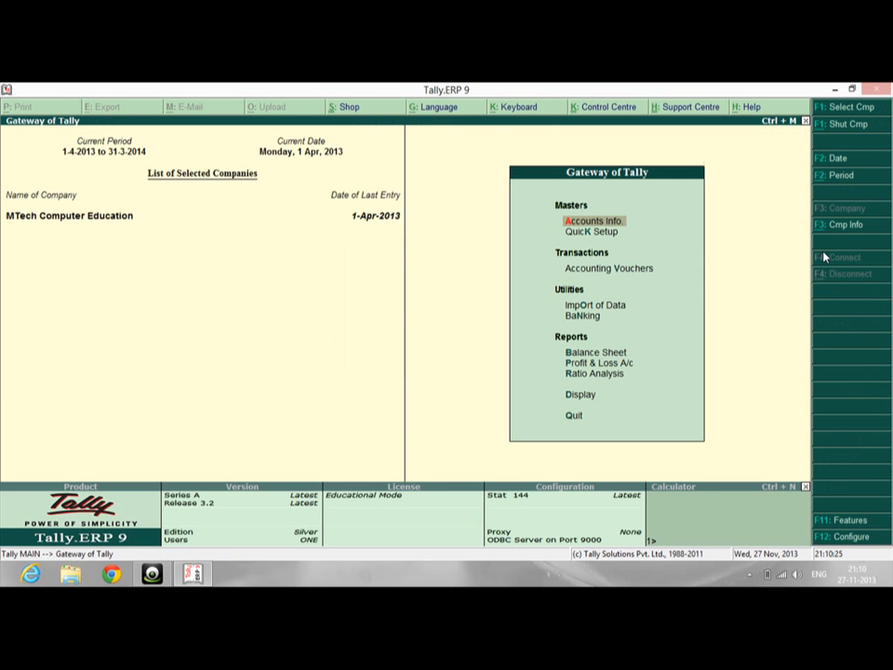
pyautogui.press('Down')
pyautogui.press('Down')
pyautogui.press('Down')
pyautogui.press('Down')
pyautogui.press('Down')
pyautogui.press('Down')
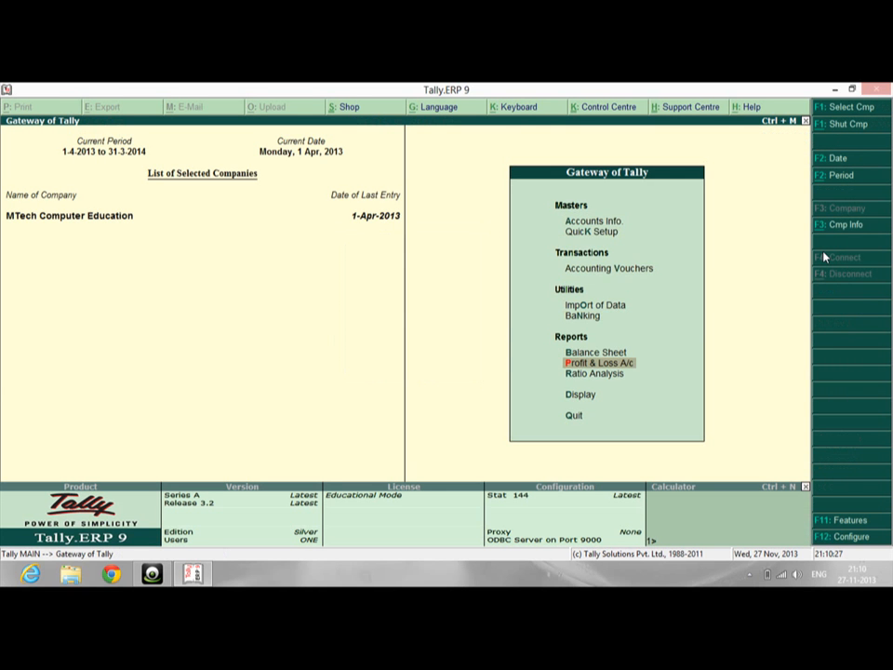
pyautogui.press('Return')
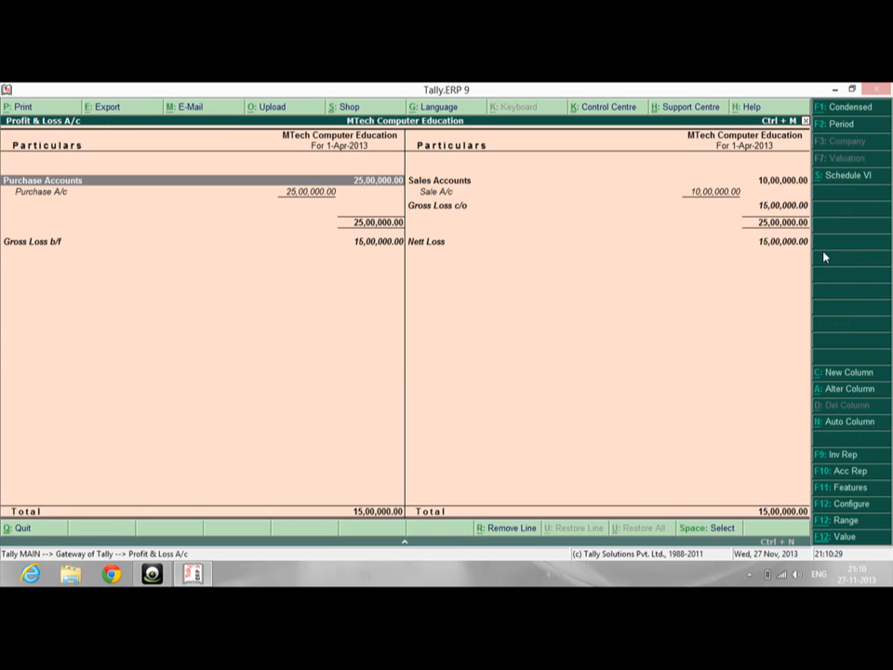
pyautogui.press('Down')
pyautogui.press('Down')
pyautogui.press('Down')
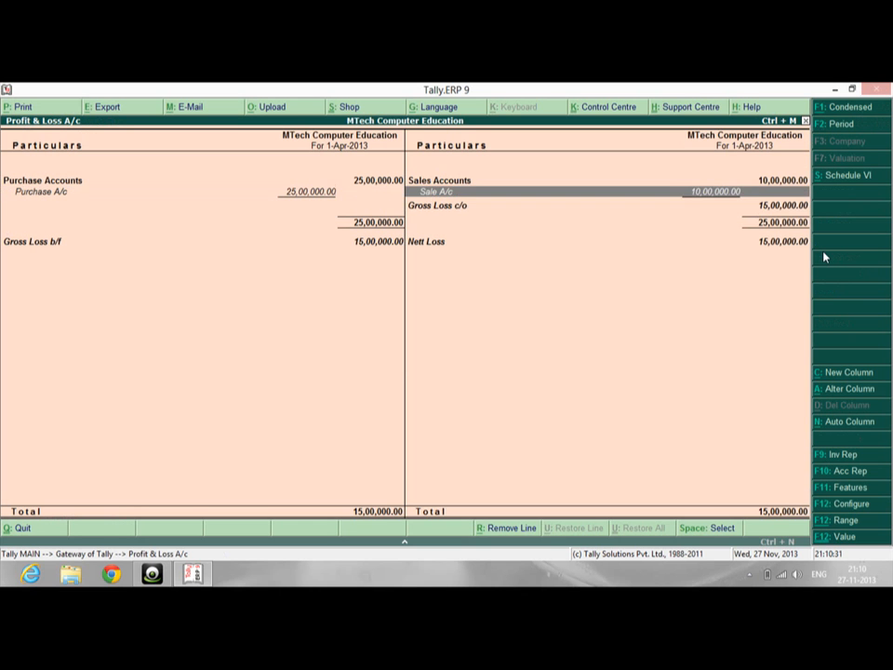
pyautogui.press('Down')
pyautogui.press('Up')
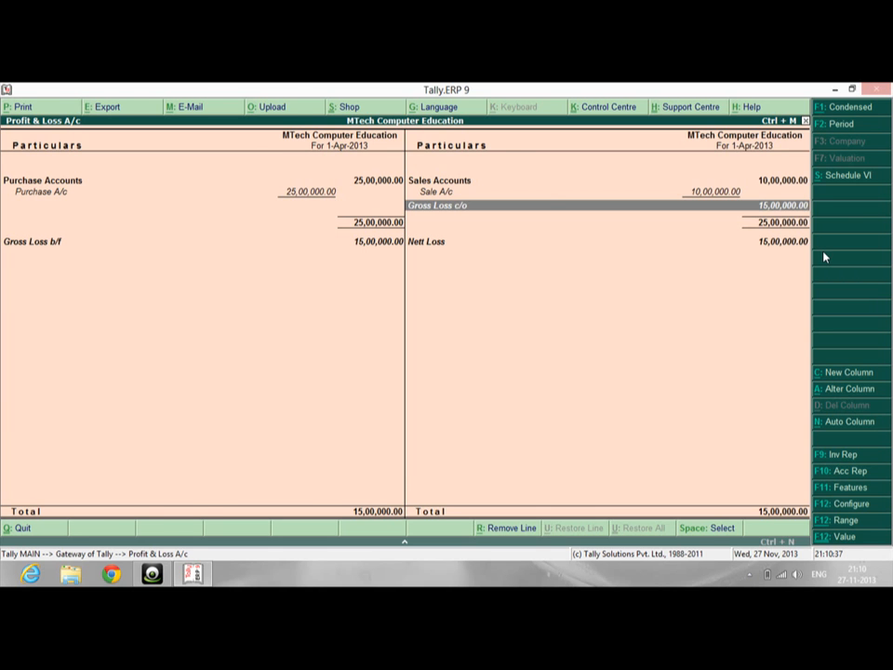
pyautogui.press('Escape')
pyautogui.press('Escape')
pyautogui.press('Escape')
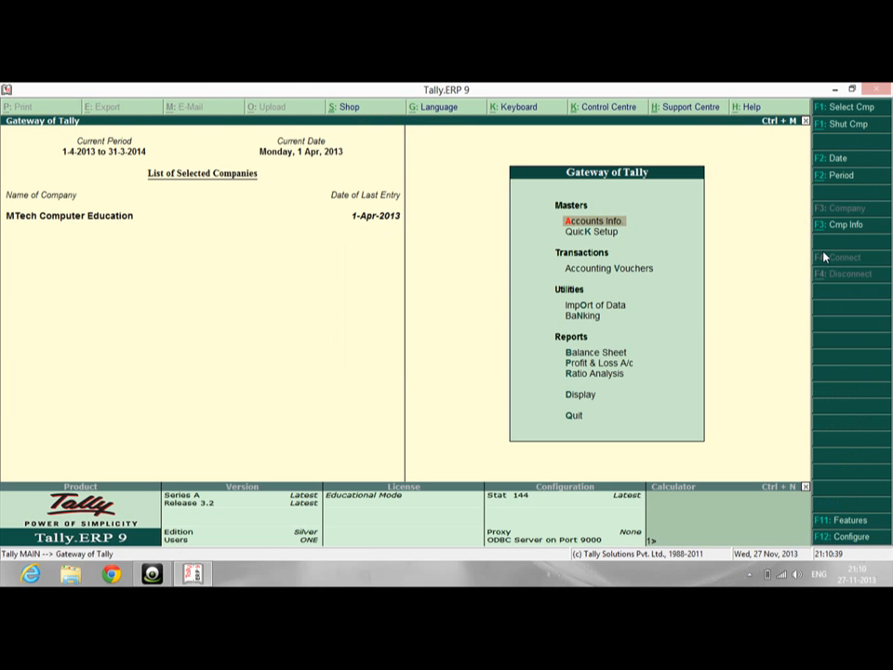
# Display the Purchase A/c ledger vouchers via Display > Account Books > Ledger
pyautogui.press('Down')
pyautogui.press('Down')
pyautogui.press('Down')
pyautogui.press('Down')
pyautogui.press('Down')
pyautogui.press('Down')
pyautogui.press('Down')
pyautogui.press('Down')
pyautogui.press('Return')
pyautogui.press('Down')
pyautogui.press('Down')
pyautogui.press('Down')
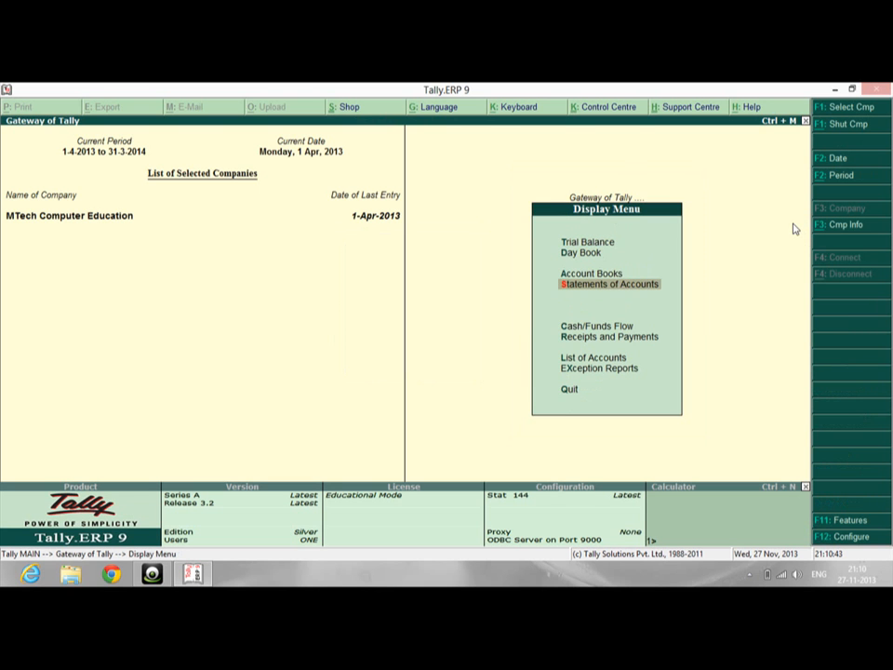
pyautogui.press('Up')
pyautogui.press('Return')
pyautogui.press('Down')
pyautogui.press('Down')
pyautogui.press('Up')
pyautogui.press('Return')
pyautogui.press('Down')
pyautogui.press('Down')
pyautogui.press('Down')
pyautogui.press('Down')
pyautogui.press('Up')
pyautogui.press('Return')
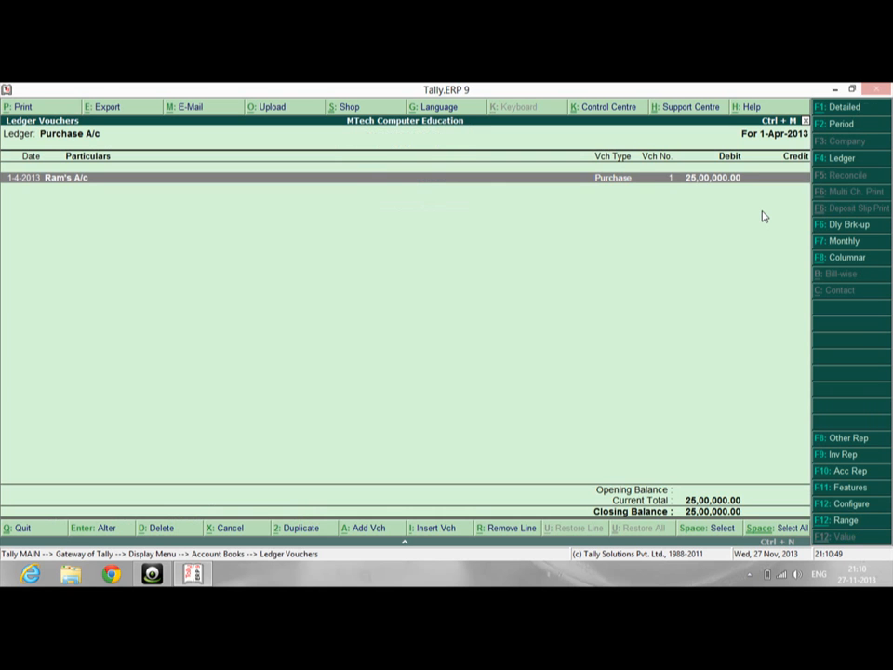
# Review purchase voucher No. 1, back out, and quit Tally
pyautogui.press('Return')
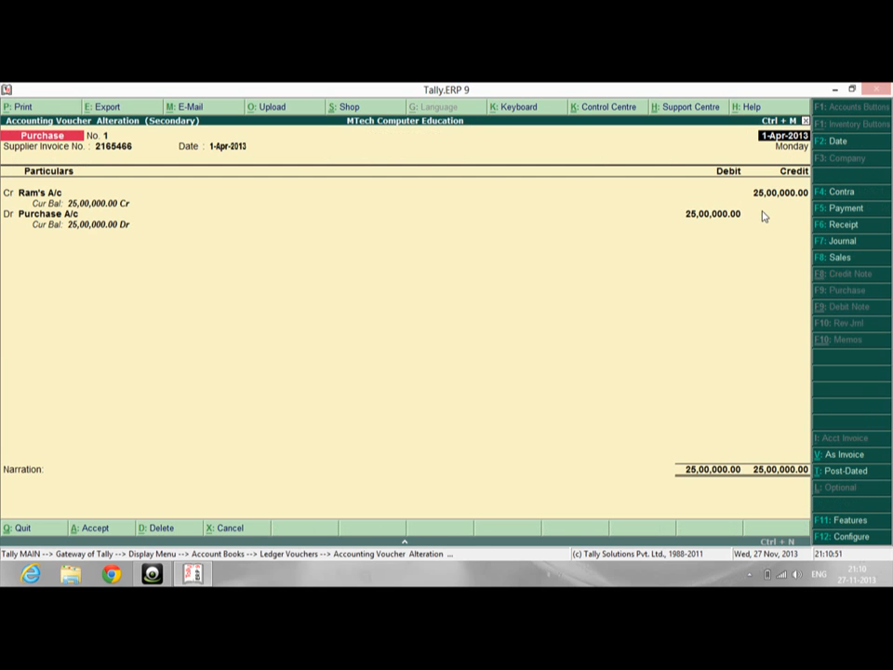
pyautogui.press('Escape')
pyautogui.press('Escape')
pyautogui.press('Escape')
pyautogui.press('Escape')
pyautogui.press('Escape')
pyautogui.press('Escape')
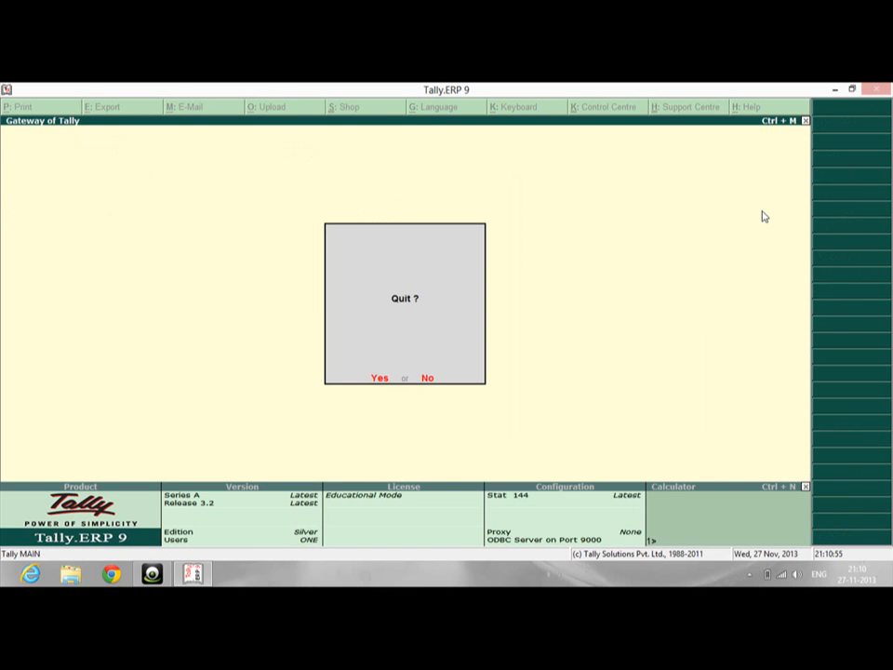
pyautogui.press('Return')
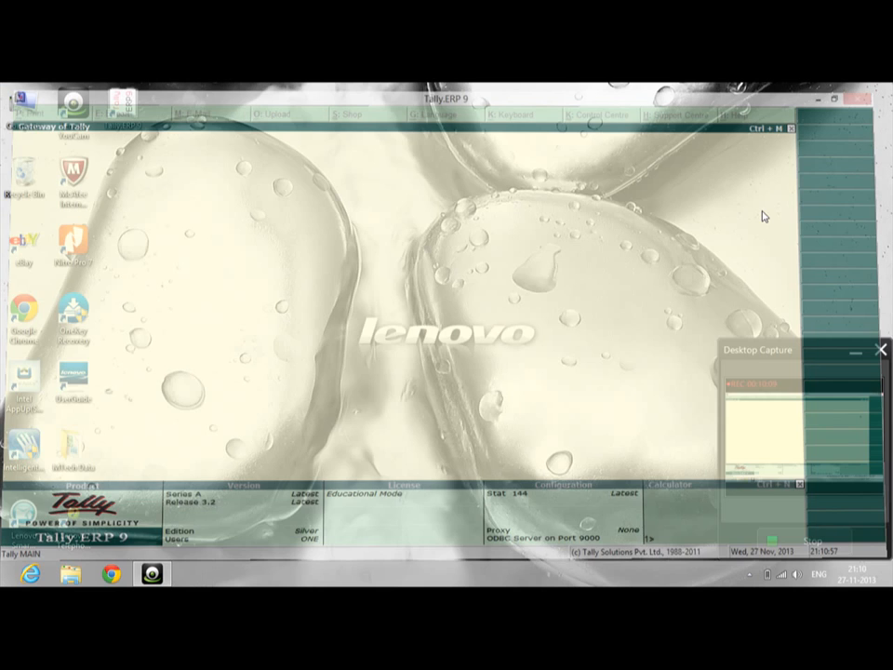